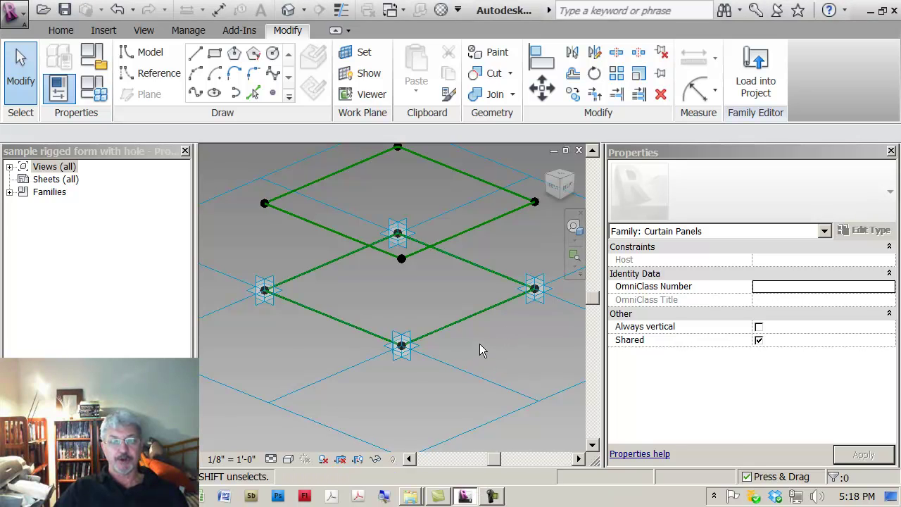
- Flex the rig by raising the left adaptive point, then undo back to the flat rectangle
middle_click_drag(482, 349, 468, 366)
scroll(477, 387, "down", 1)
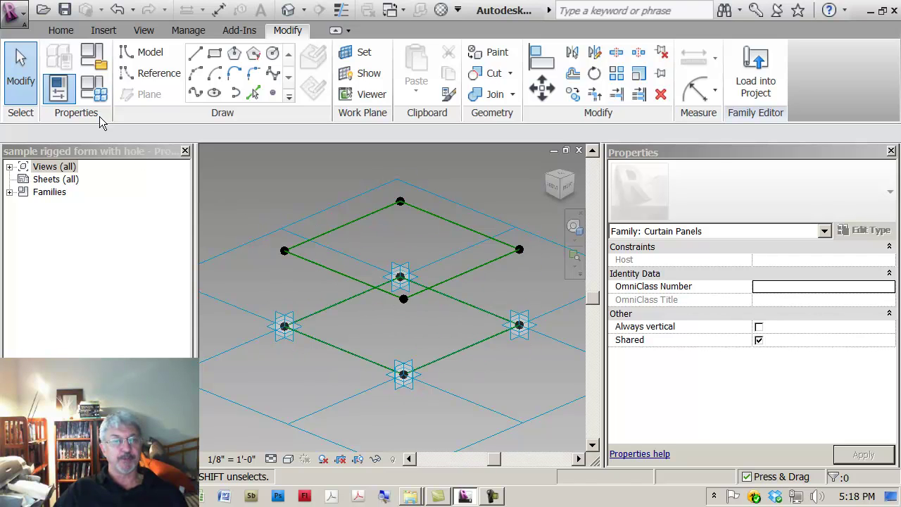
left_click(290, 325)
left_click_drag(290, 325, 283, 293)
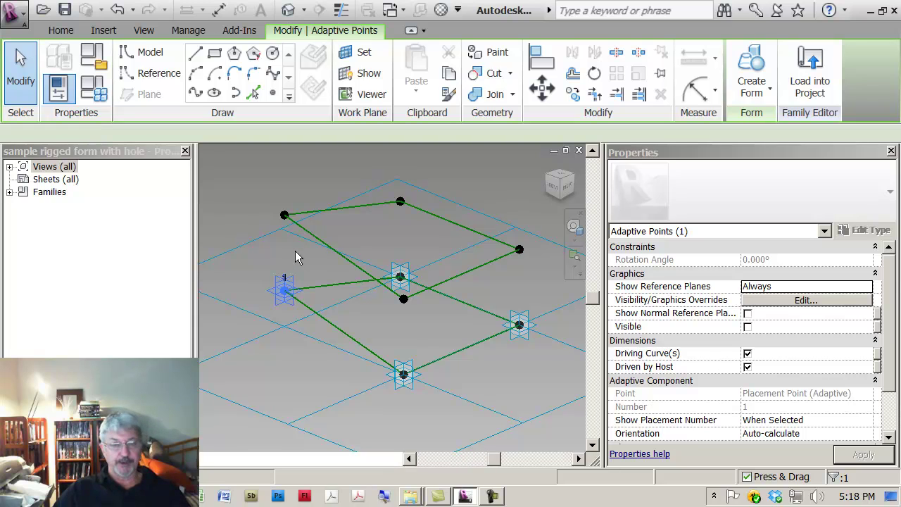
key("ctrl+z")
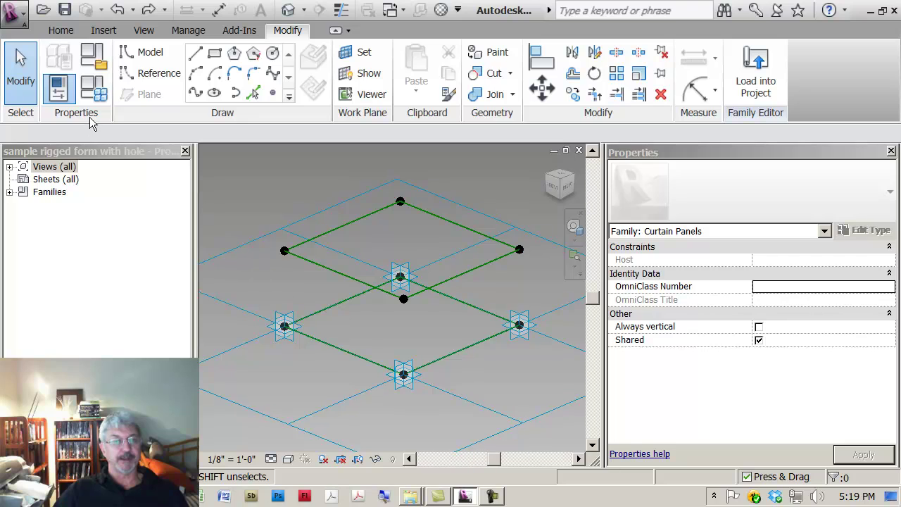
- Set the panel depth parameter to -1' 0" in Family Types and apply it
left_click(94, 91)
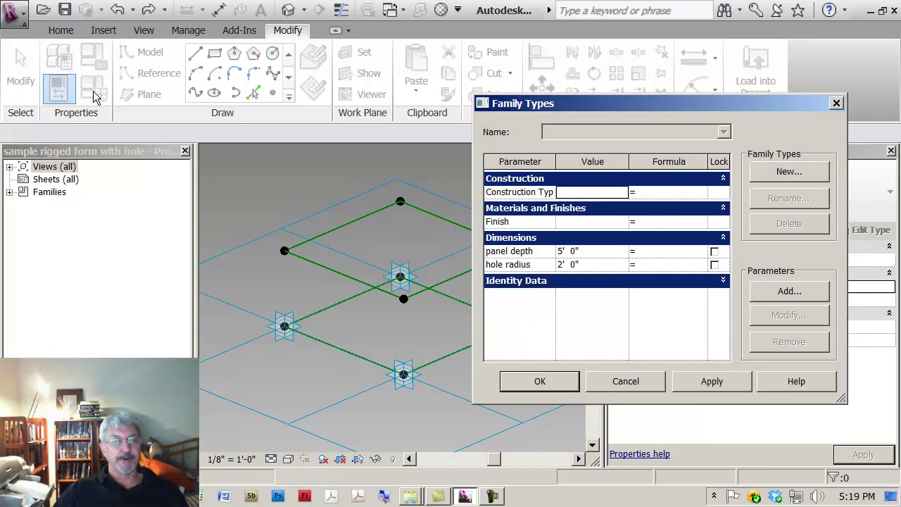
left_click(584, 252)
left_click_drag(583, 252, 540, 262)
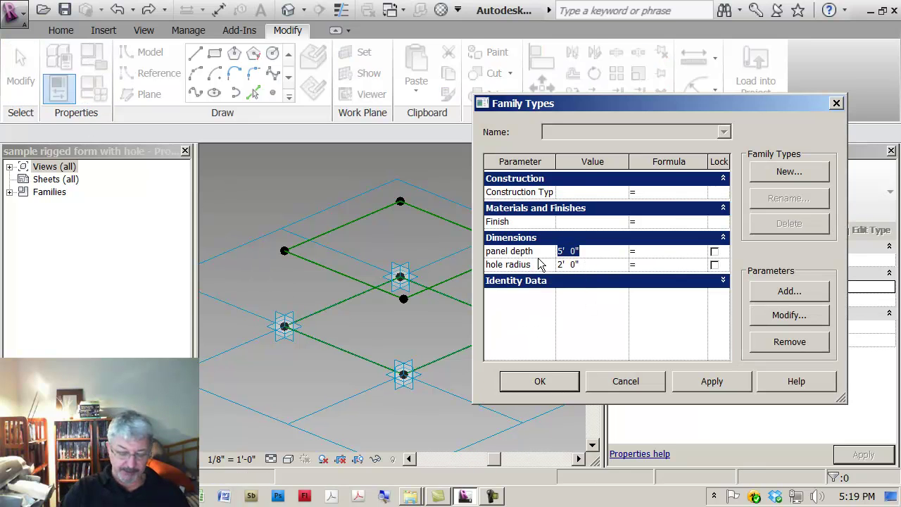
type("-1")
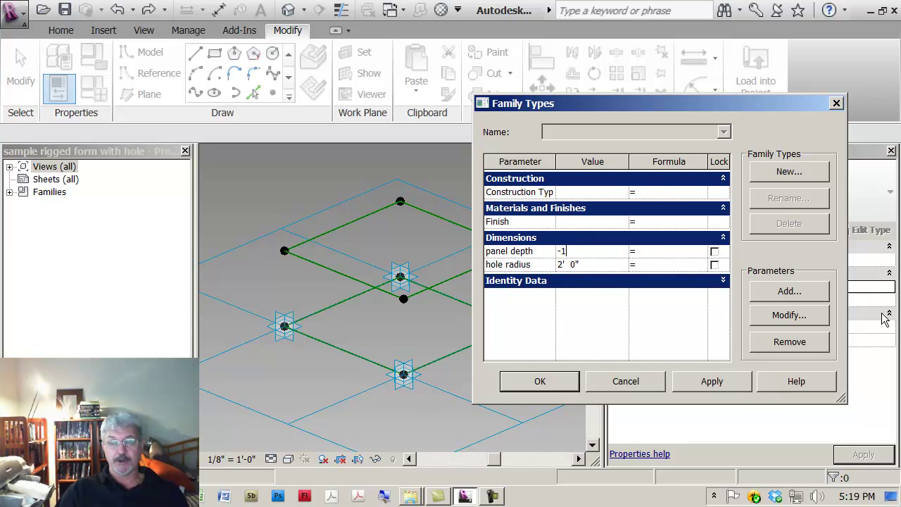
left_click(711, 381)
left_click(571, 386)
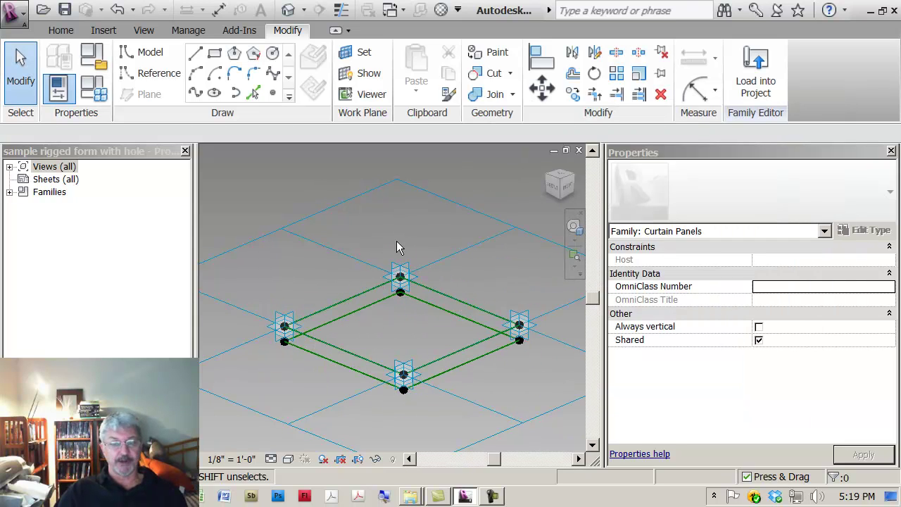
- Place hosted points on the upper-left and right-front edges of the panel frame
scroll(359, 244, "up", 3)
middle_click_drag(355, 229, 323, 218)
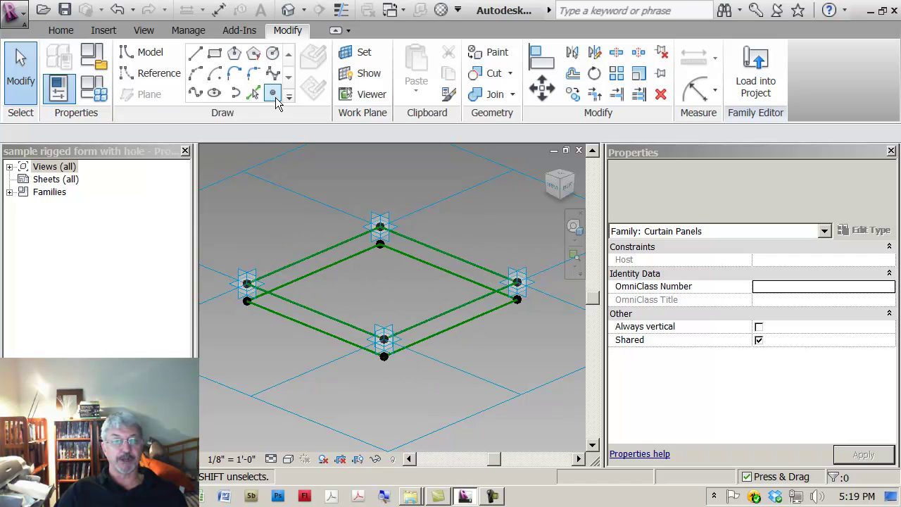
left_click(275, 97)
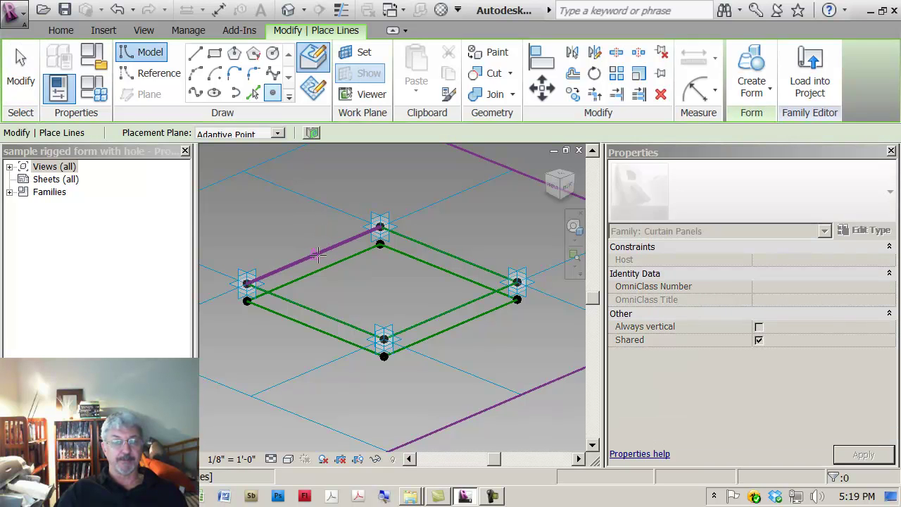
left_click(315, 254)
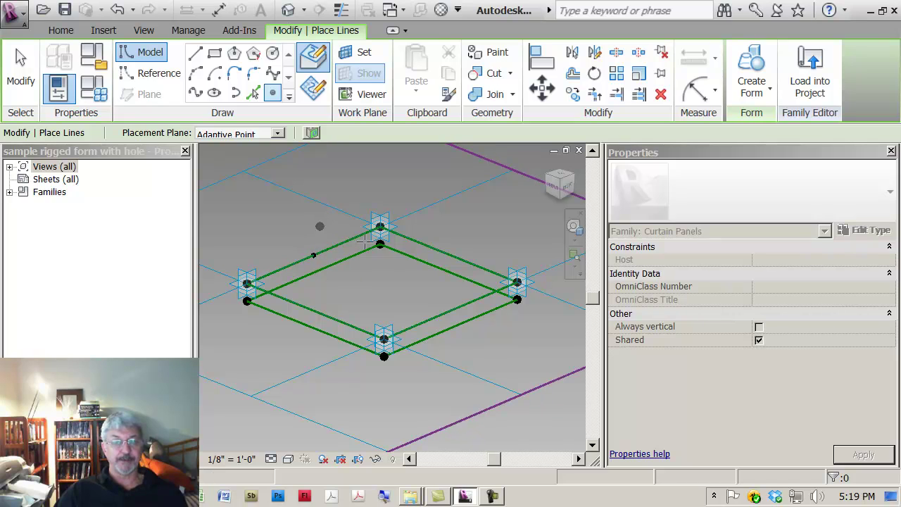
left_click(470, 301)
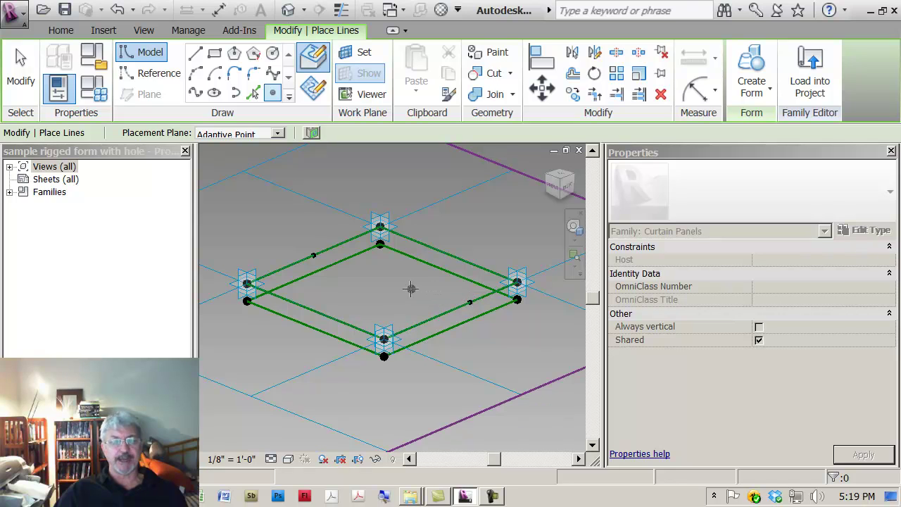
key("Escape")
key("Escape")
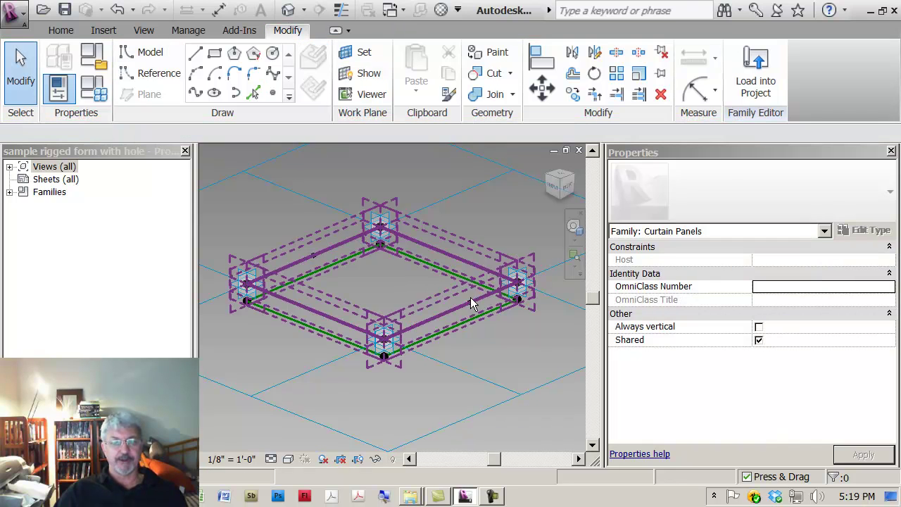
- Set the edge point's Hosted Parameter to 0.5 so it sits at the midpoint
left_click(313, 255)
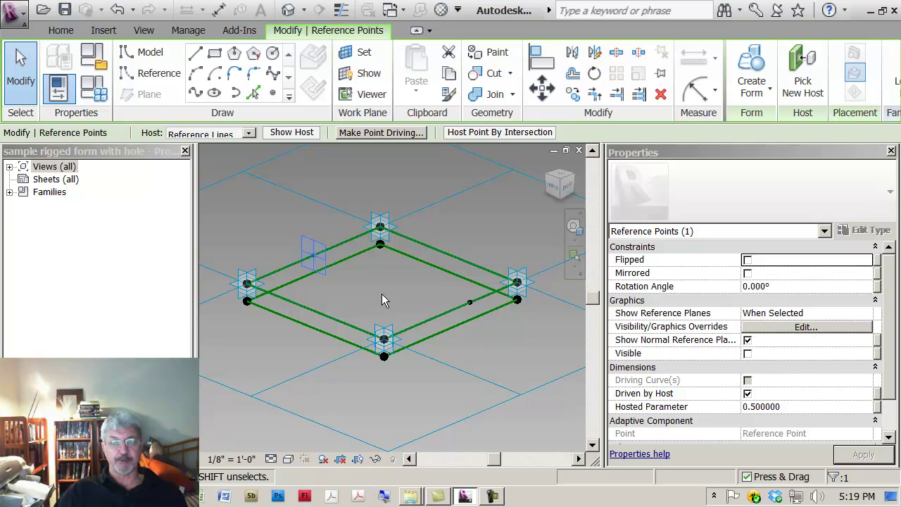
left_click(473, 301)
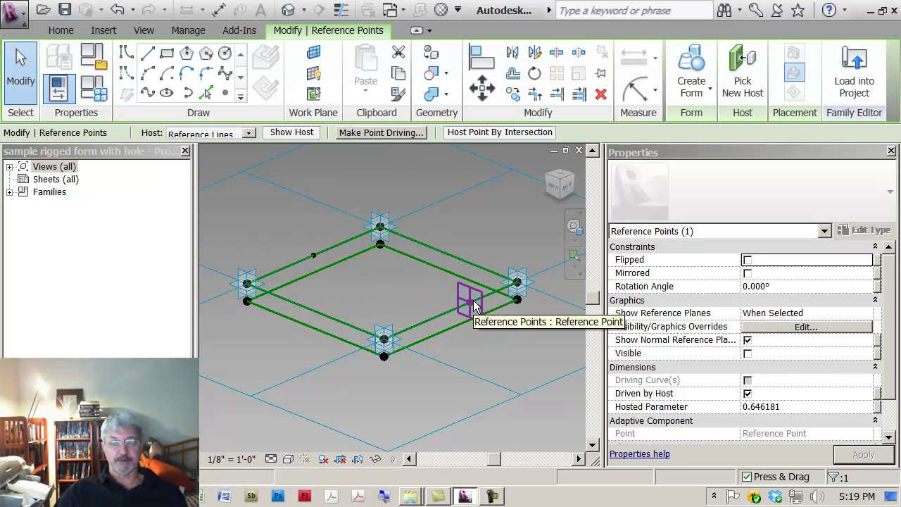
left_click(809, 407)
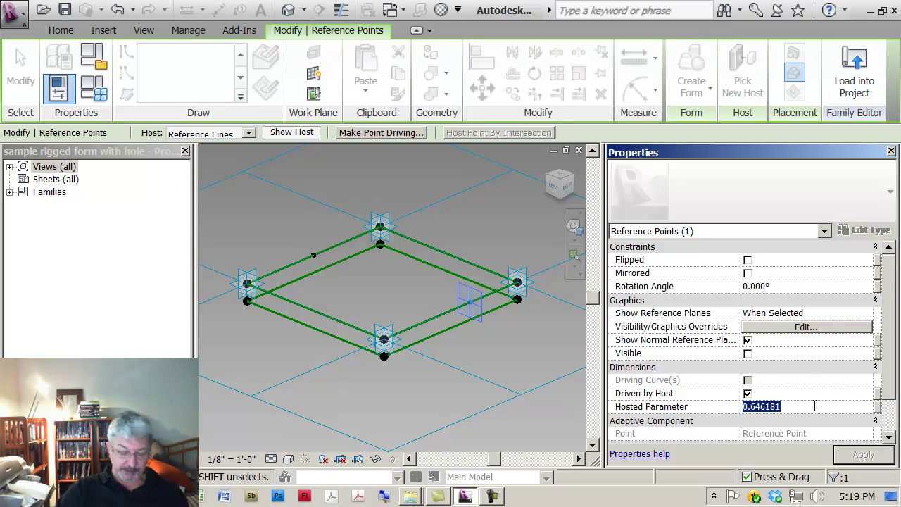
key("BackSpace")
type("0.5")
key("Return")
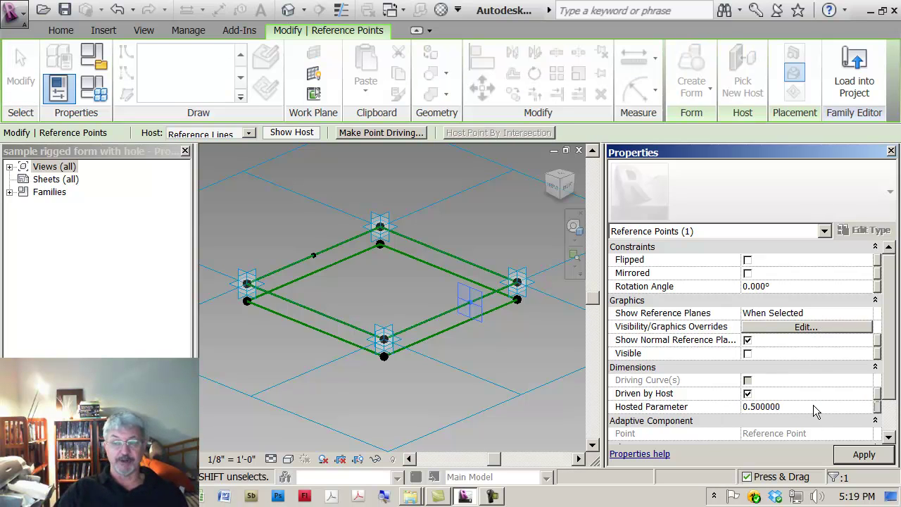
left_click(870, 456)
left_click(504, 339)
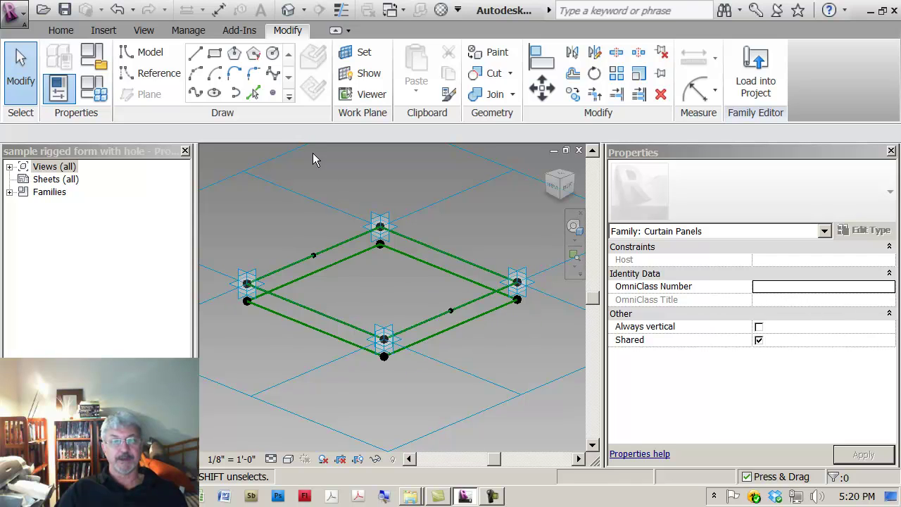
- Draw a model line between the two edge midpoints and flex-test that it follows
left_click(195, 54)
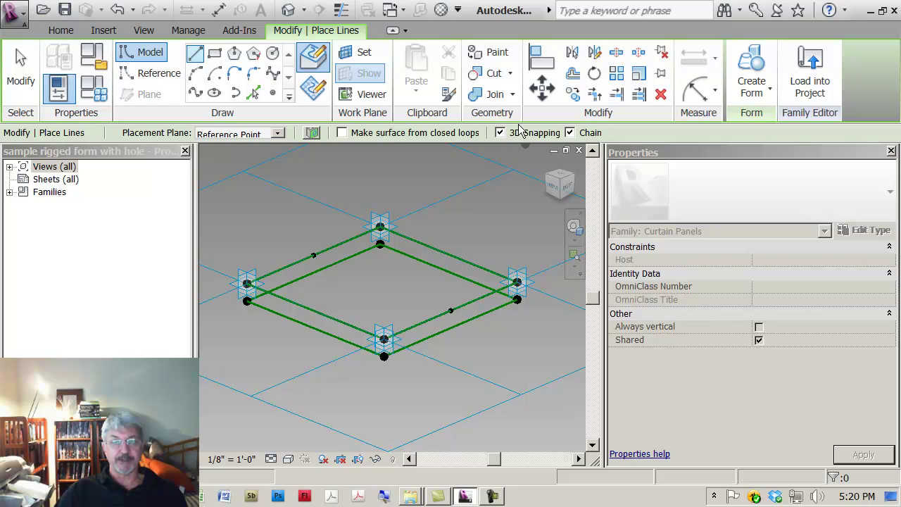
left_click(313, 255)
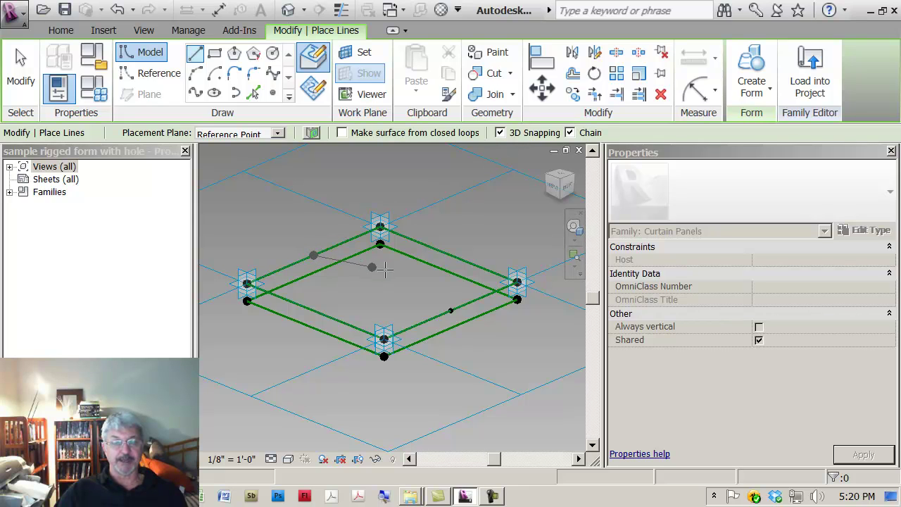
left_click(450, 309)
key("Escape")
key("Escape")
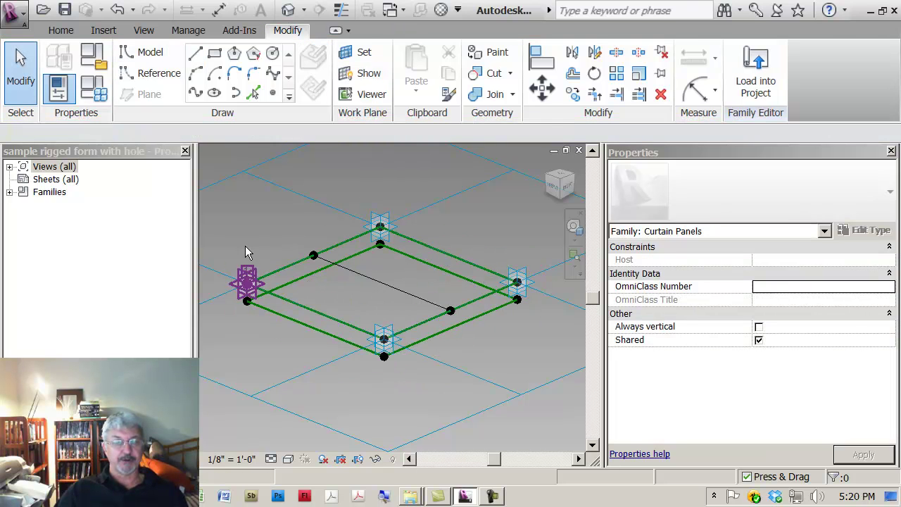
left_click_drag(245, 241, 261, 181)
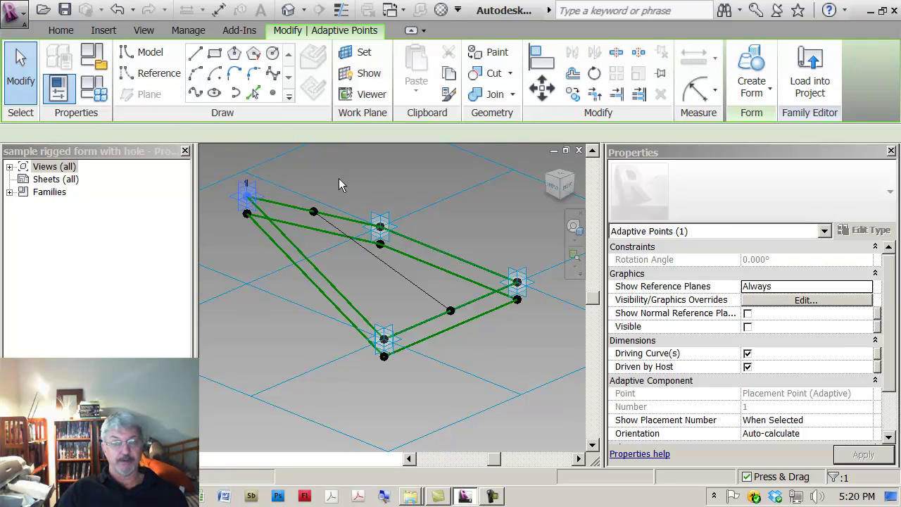
key("ctrl+z")
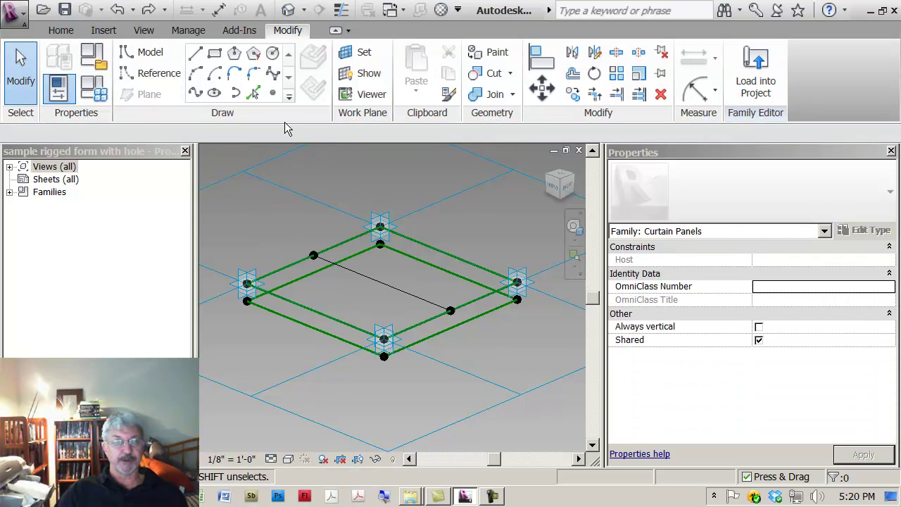
- Place a hosted reference point at the middle of the new line and select it
left_click(272, 94)
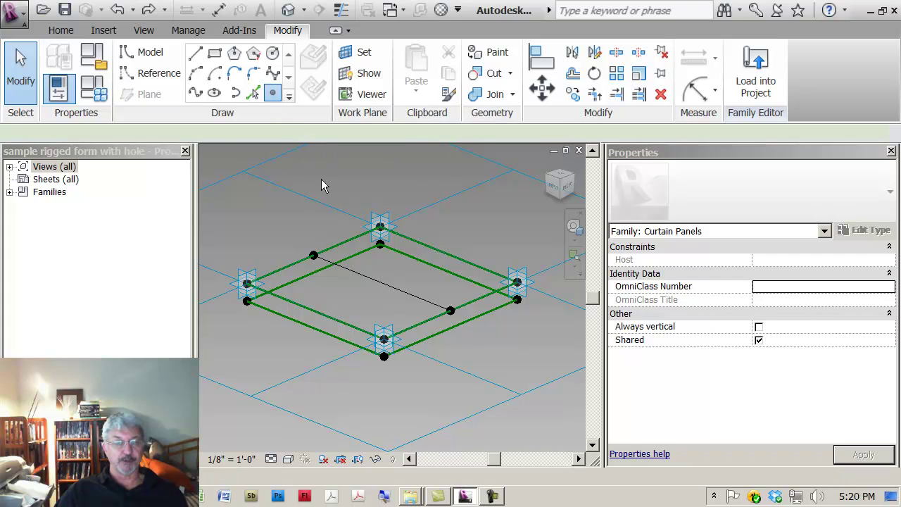
left_click(382, 282)
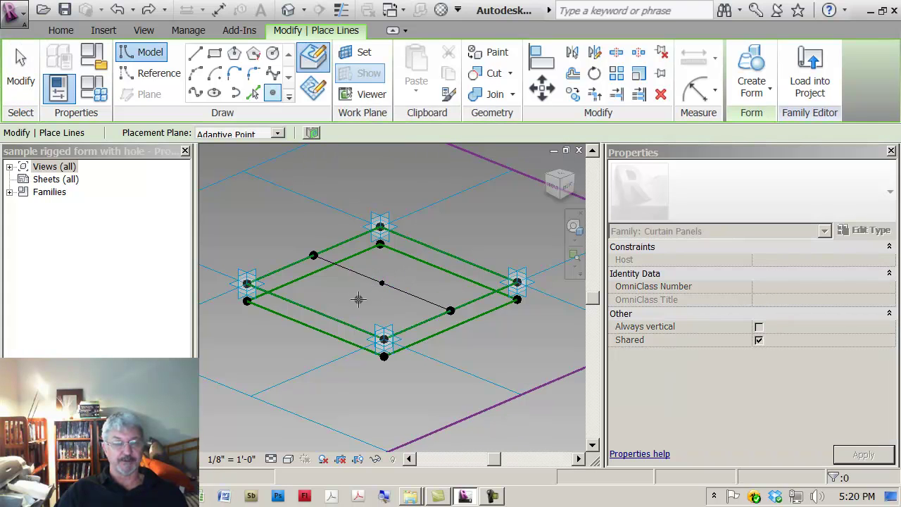
key("Escape")
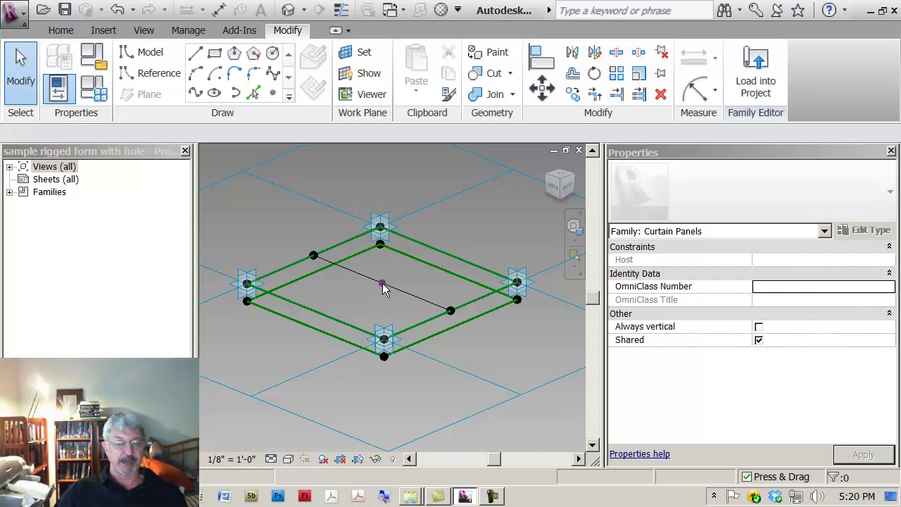
left_click(383, 284)
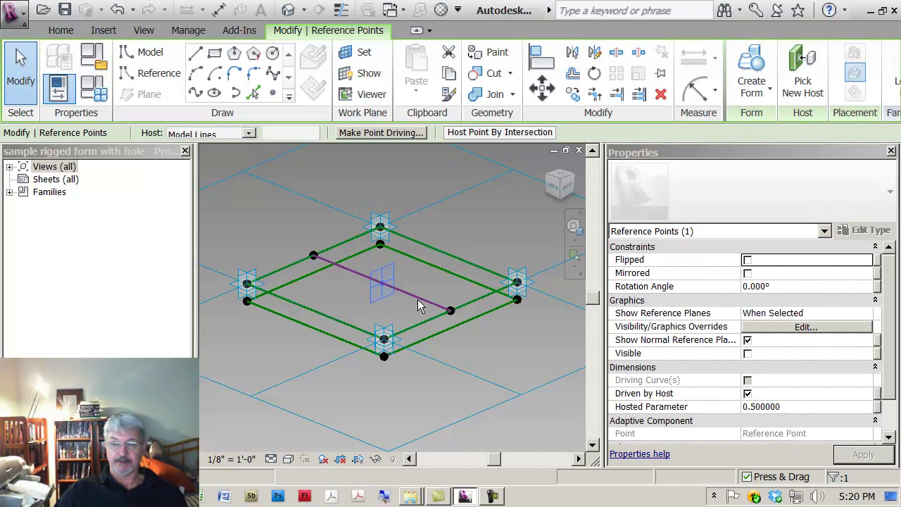
left_click(502, 341)
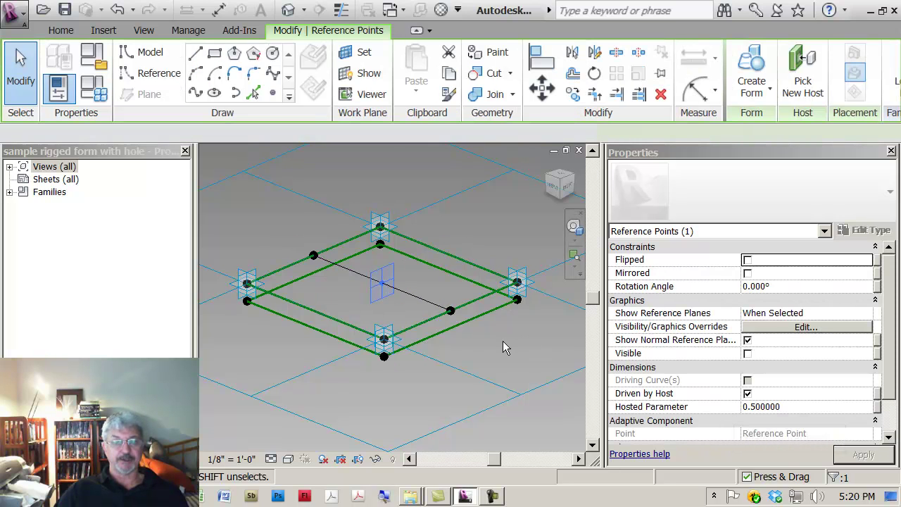
left_click(382, 284)
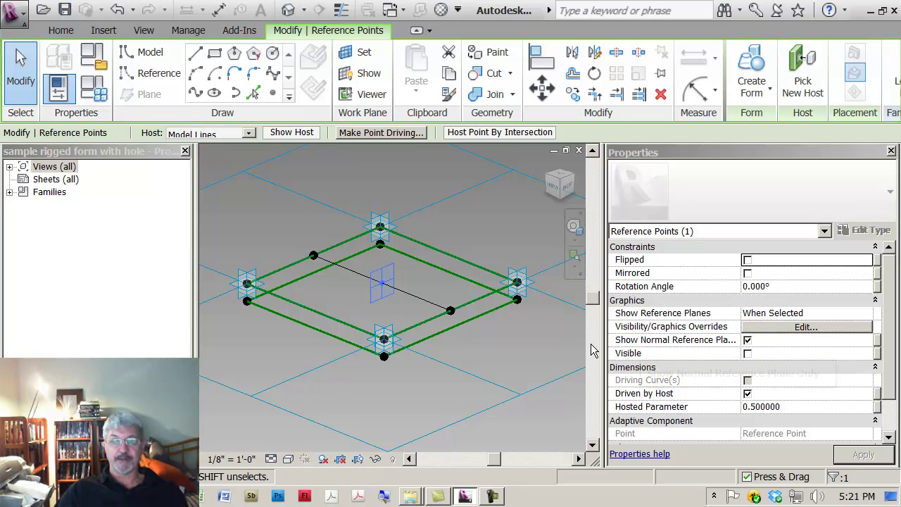
- Set the centre point's Show Reference Planes property to Always and apply
left_click(748, 342)
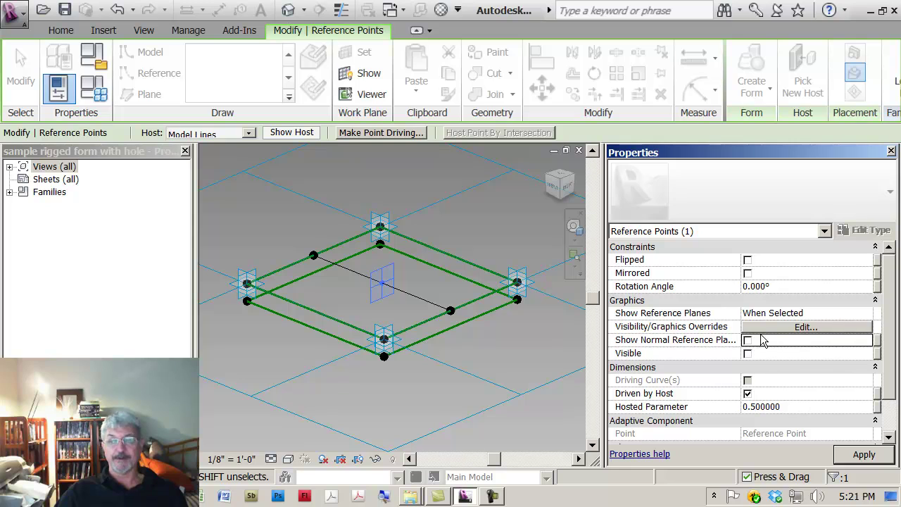
left_click(815, 314)
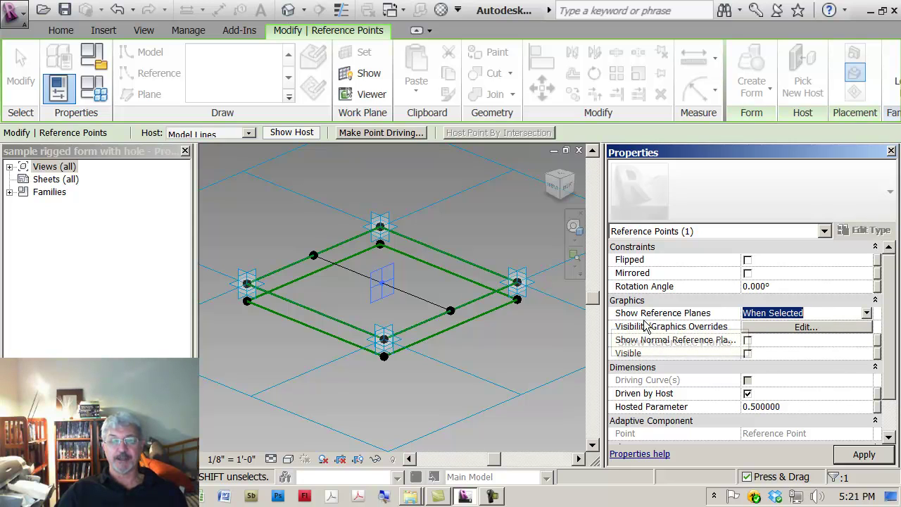
left_click(869, 314)
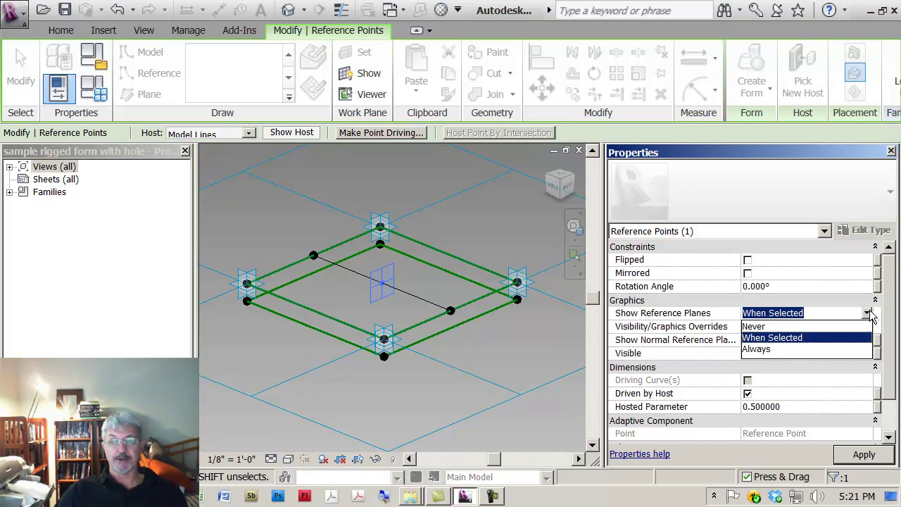
left_click(763, 348)
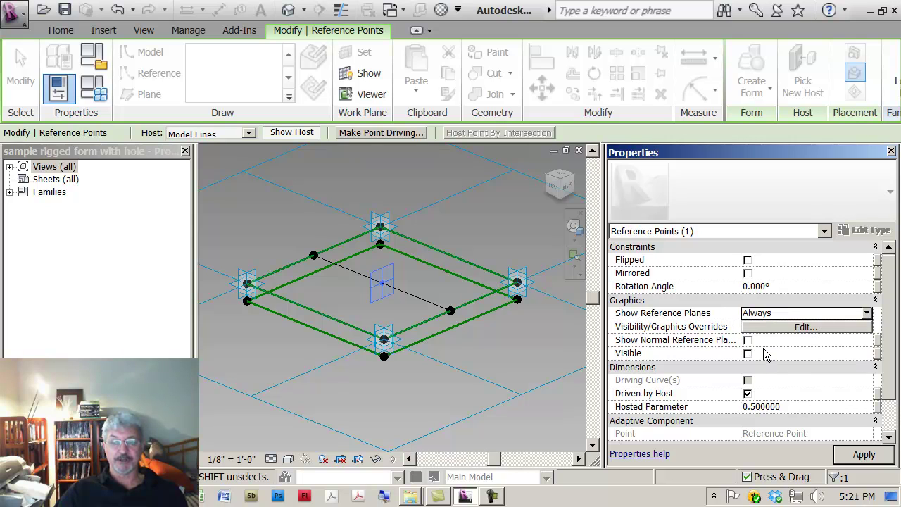
left_click(862, 455)
left_click(505, 347)
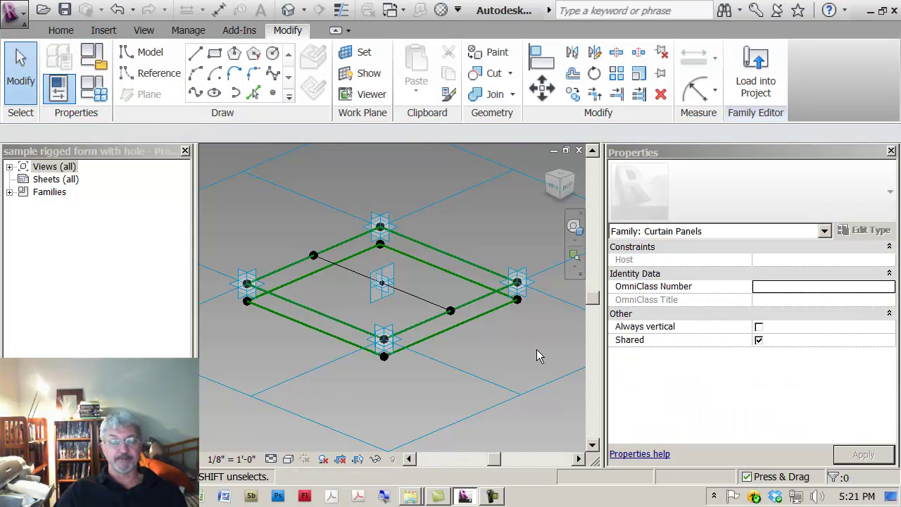
- Temporarily hide the diagonal line passing through the centre reference point
middle_click_drag(536, 349, 588, 397, "shift")
scroll(560, 364, "up", 2)
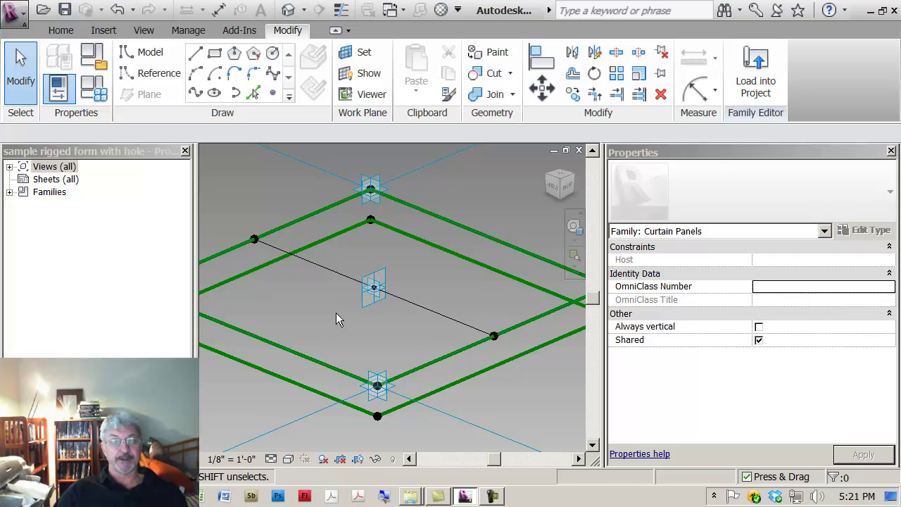
scroll(374, 308, "up", 2)
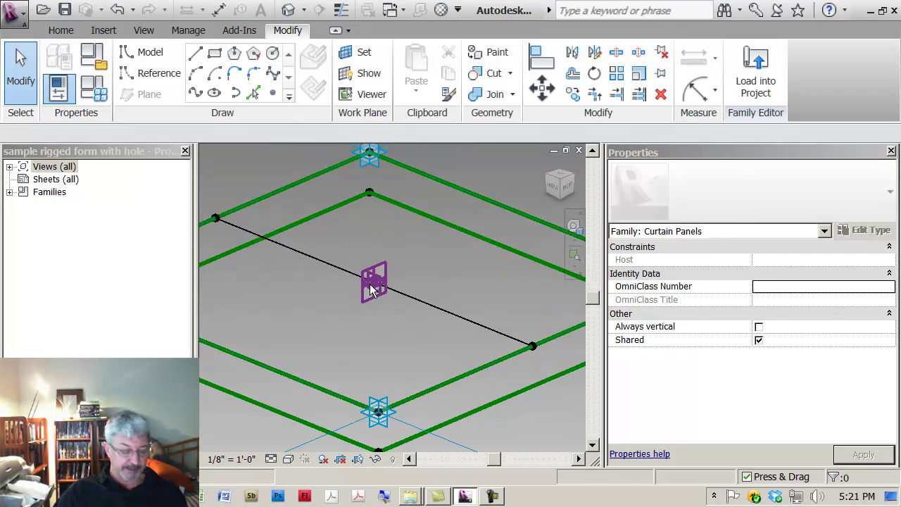
key("Tab")
key("Tab")
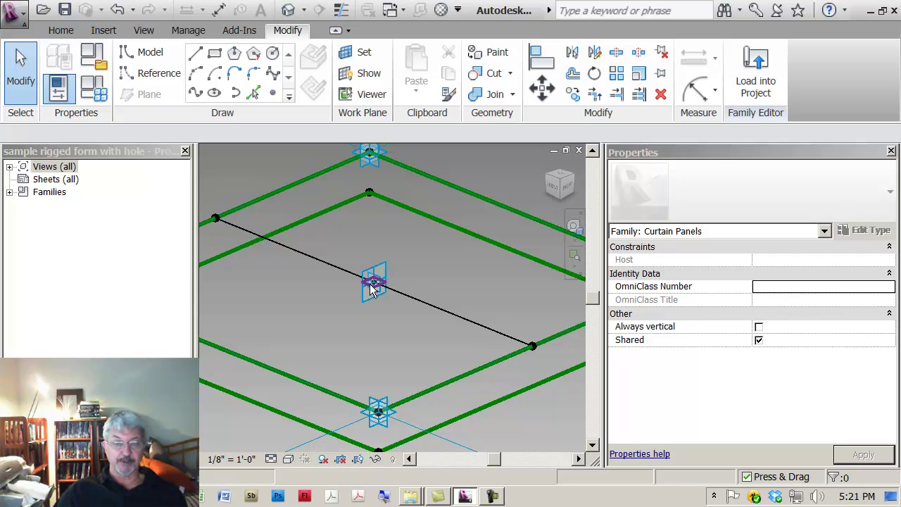
left_click(374, 285)
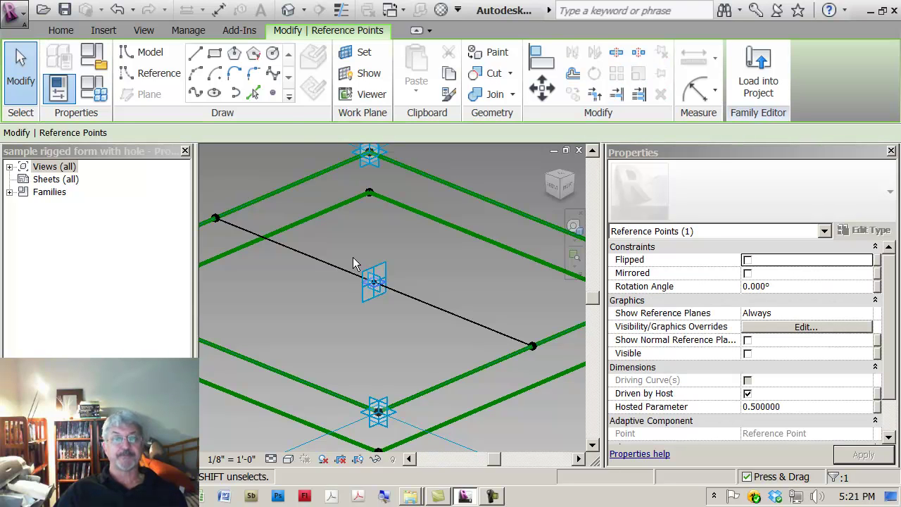
left_click(273, 56)
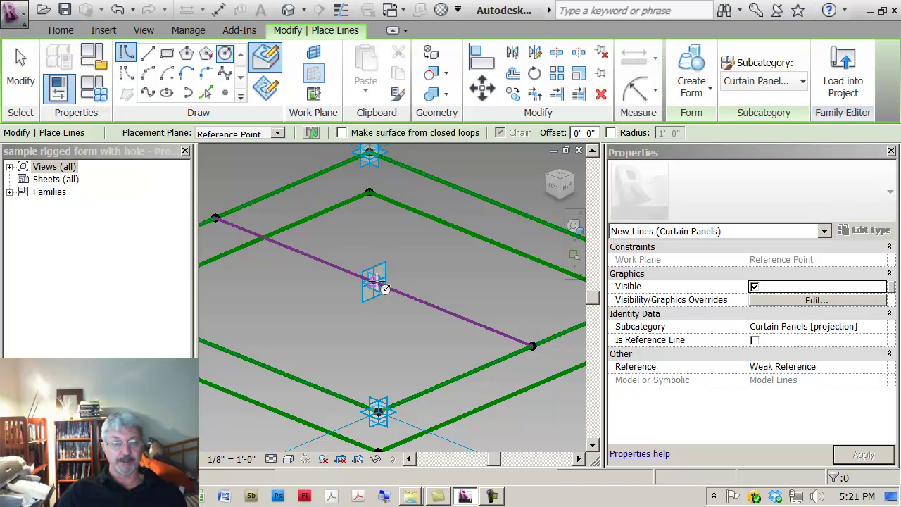
key("Escape")
key("Escape")
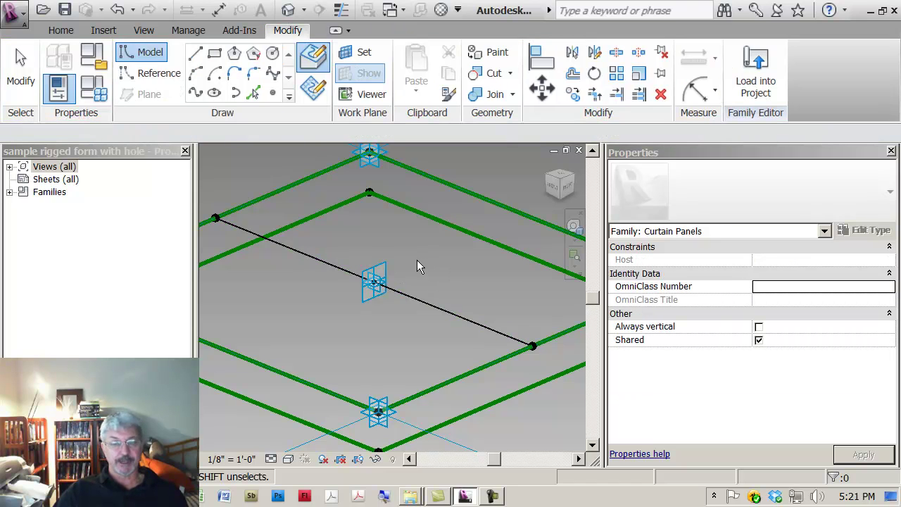
left_click(439, 311)
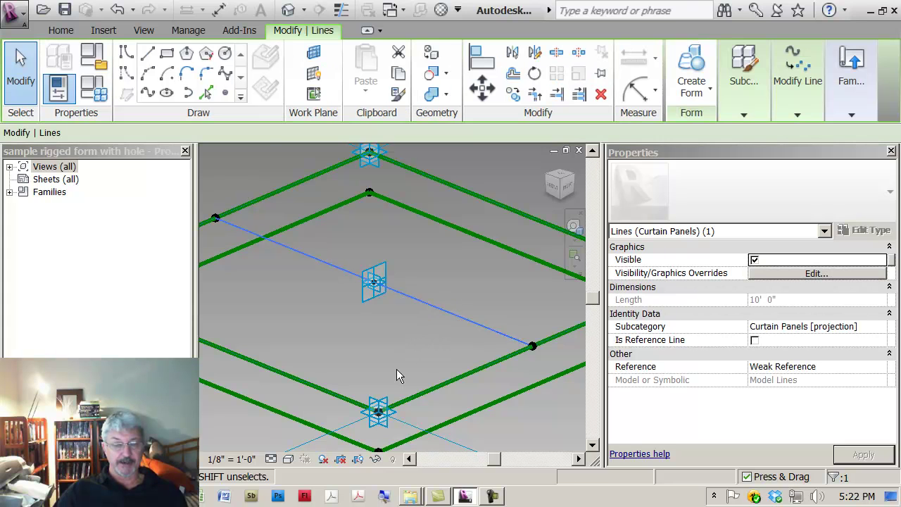
left_click(376, 459)
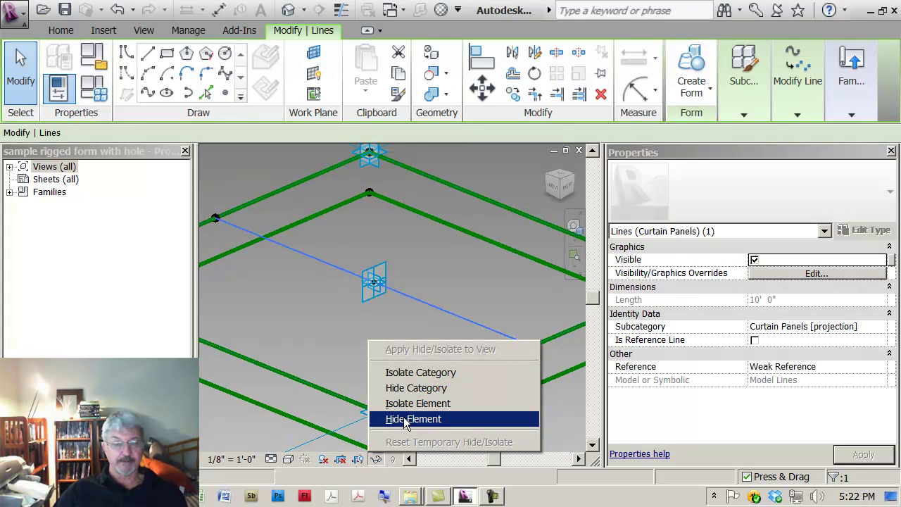
left_click(406, 419)
left_click(378, 284)
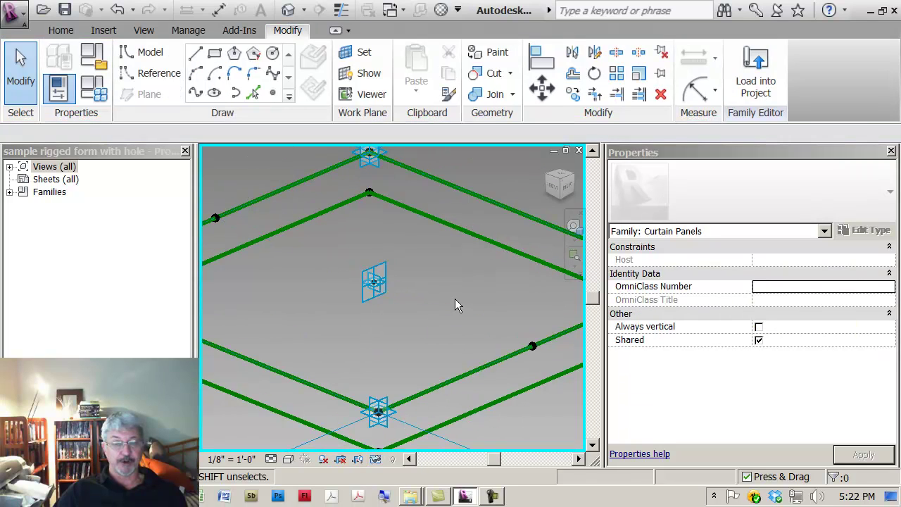
- Draw a circle of about 1'-4" radius centred on the central reference point
left_click(382, 284)
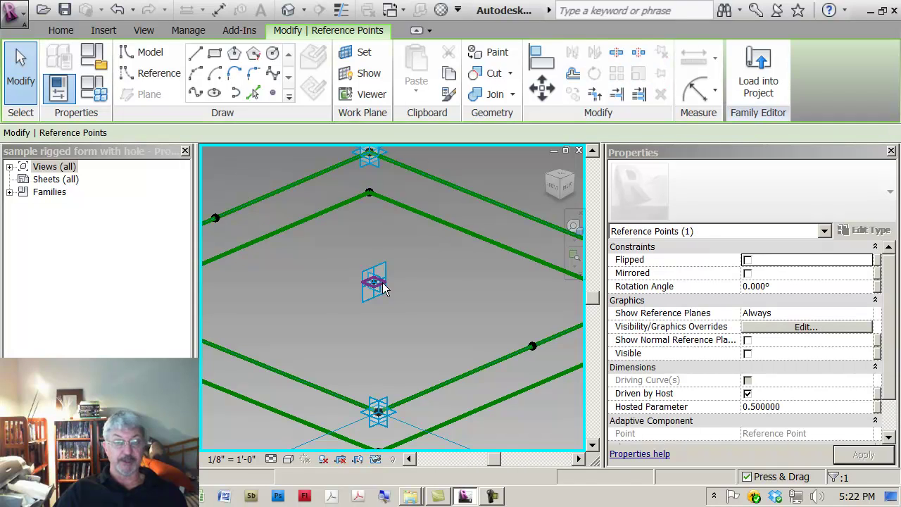
left_click(272, 53)
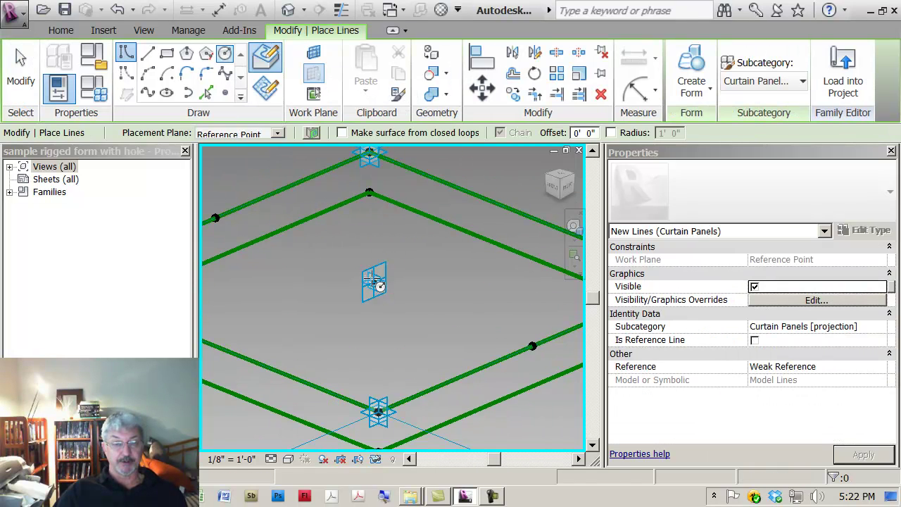
left_click(377, 283)
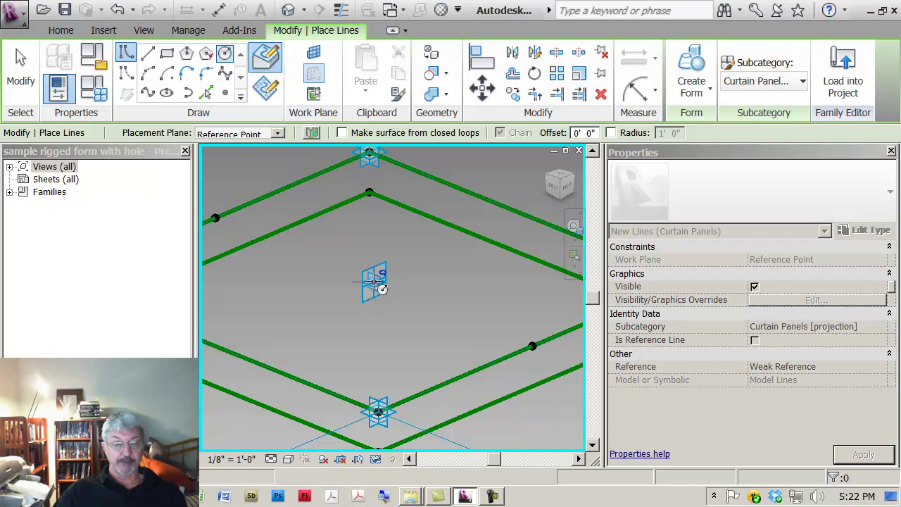
left_click(439, 297)
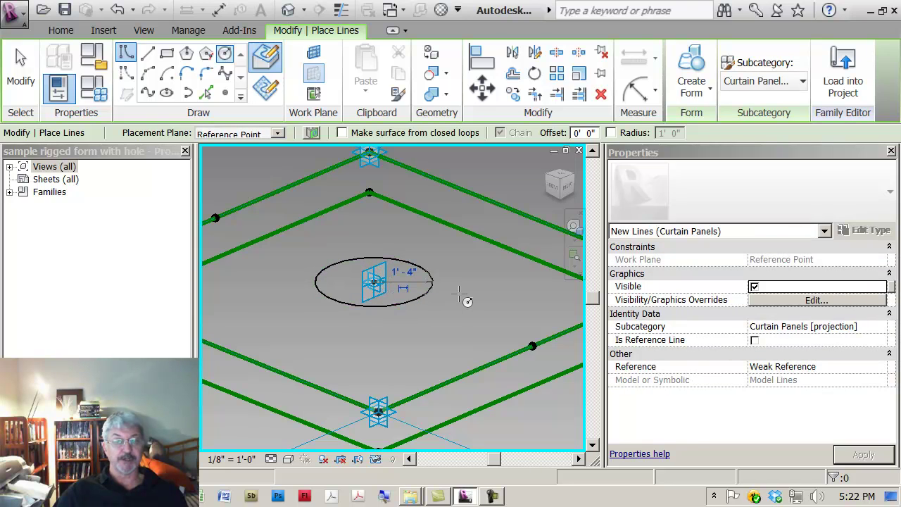
key("Escape")
key("Escape")
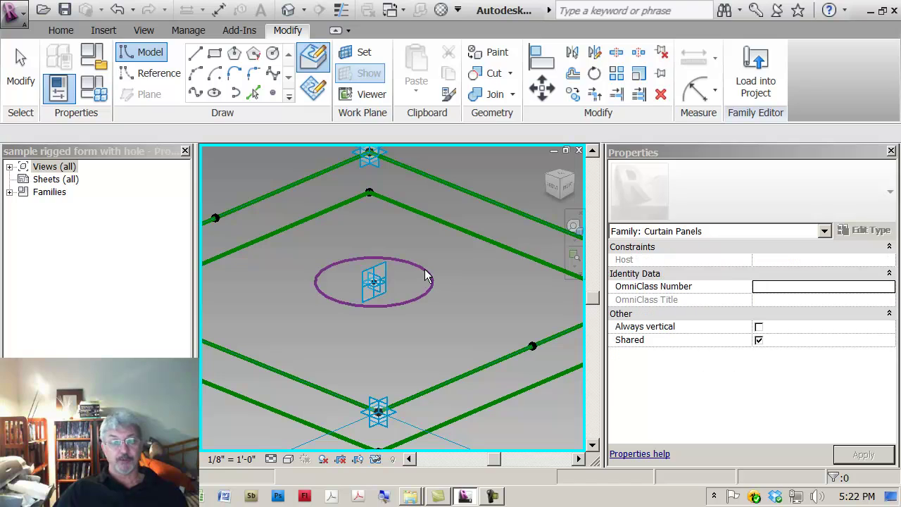
left_click(427, 273)
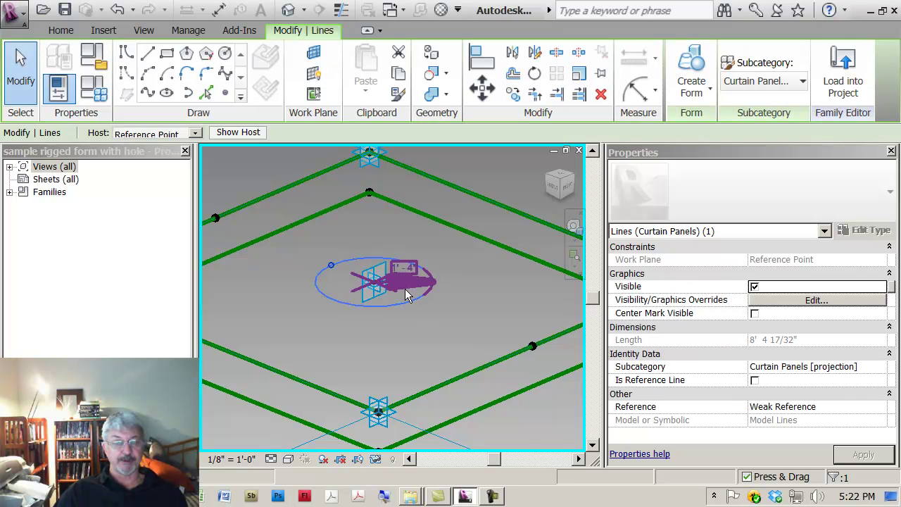
- Label the circle's radius dimension with the 'hole radius' parameter
left_click(407, 345)
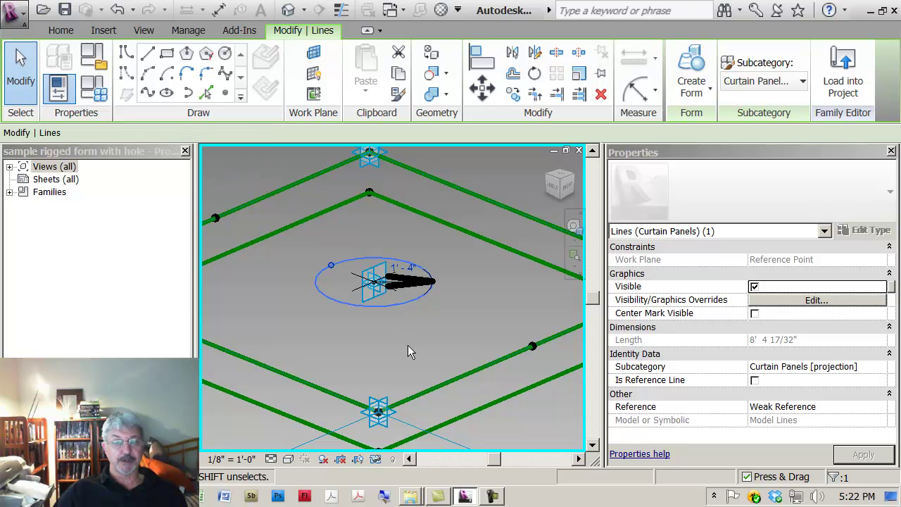
left_click(431, 249)
left_click(416, 133)
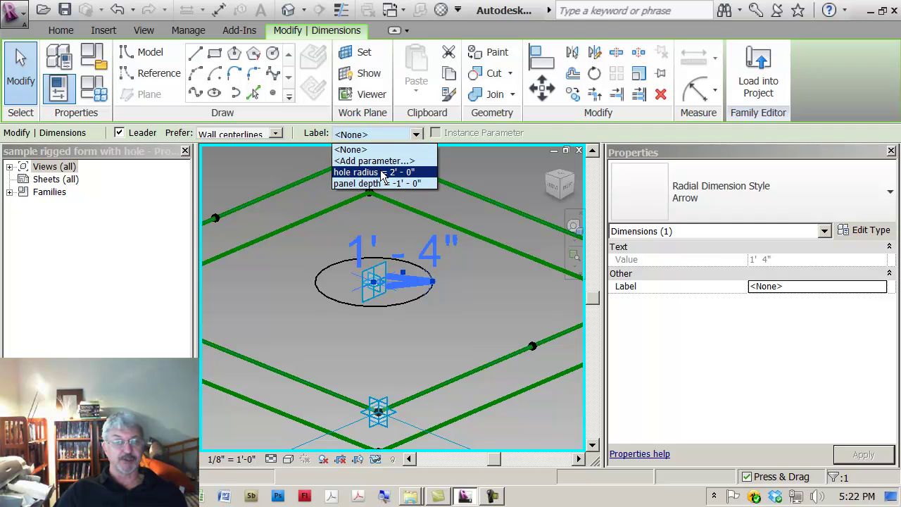
left_click(380, 171)
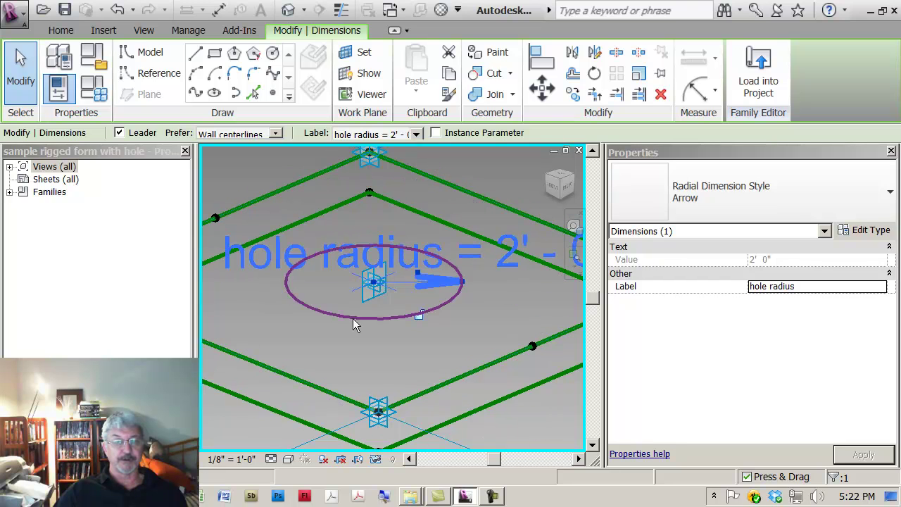
left_click(374, 335)
- Flex-test by raising the left adaptive point, then undo to flatten the rig
scroll(369, 337, "down", 3)
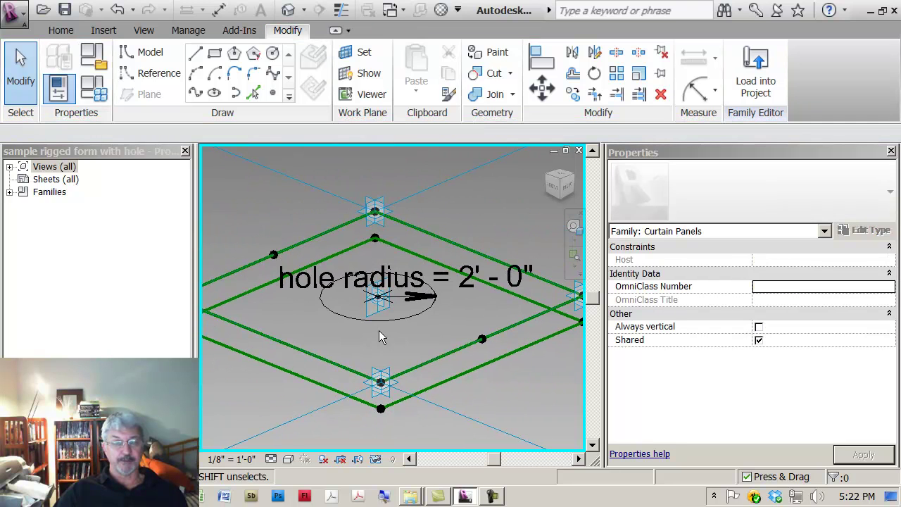
scroll(378, 338, "down", 2)
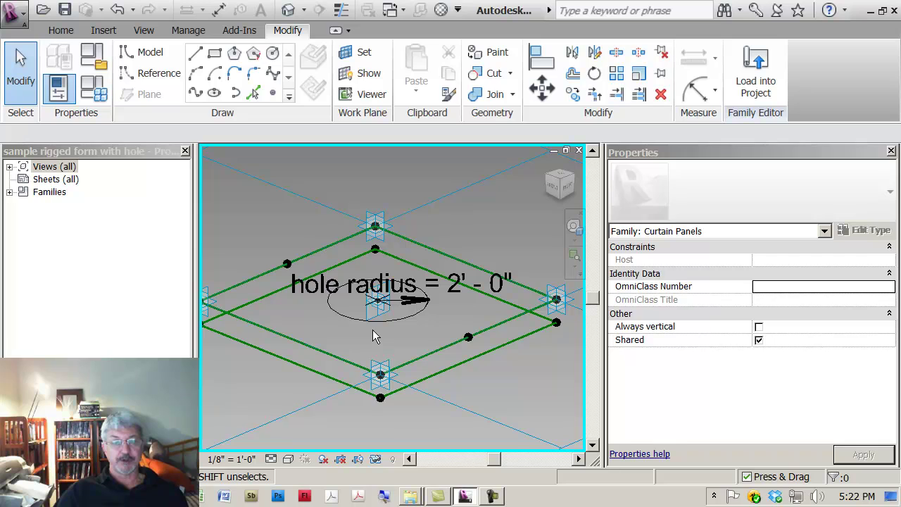
scroll(373, 336, "down", 2)
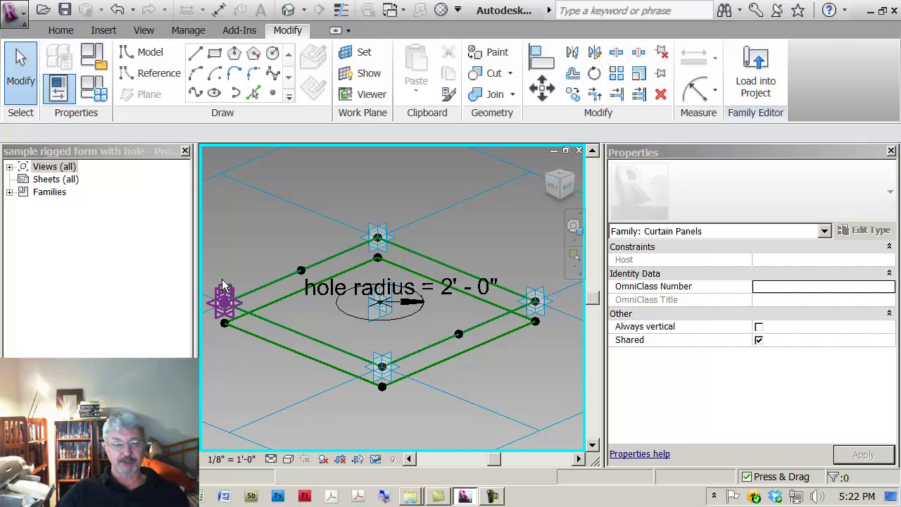
left_click_drag(219, 278, 229, 218)
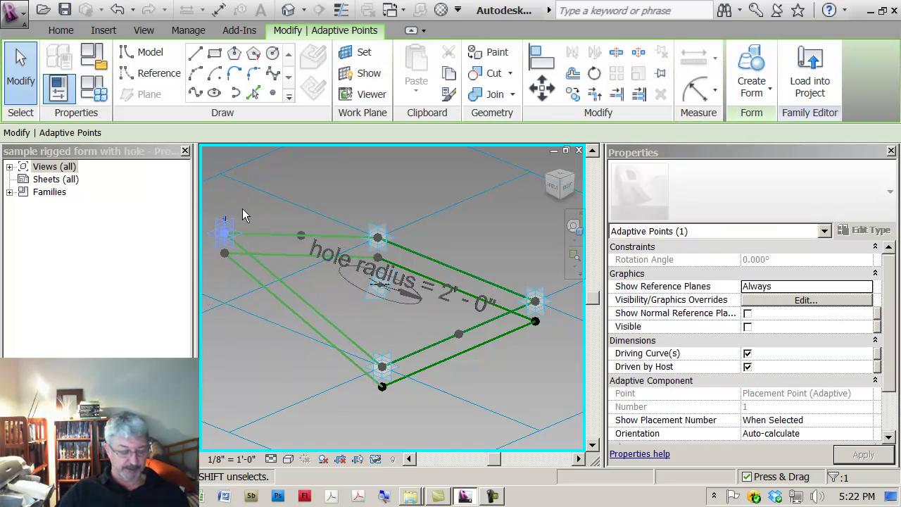
key("ctrl+z")
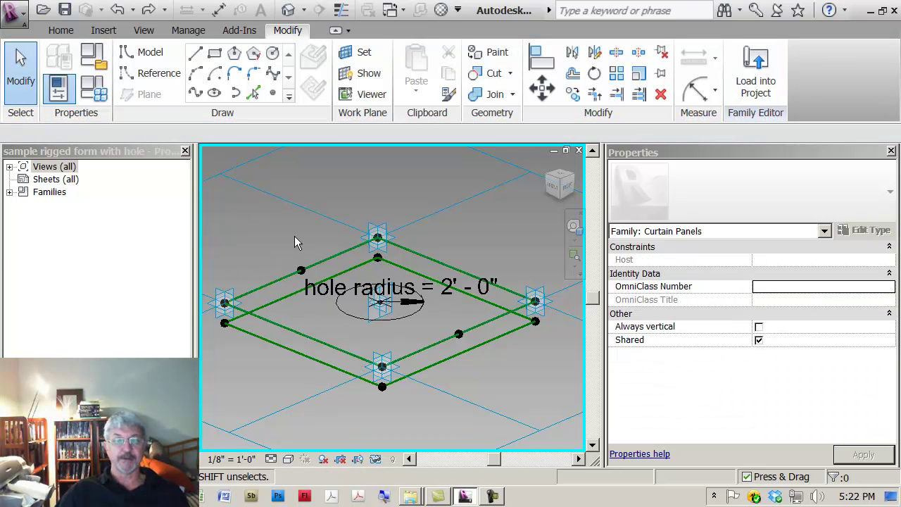
- Create a solid cylinder form from the hole circle
left_click(357, 317)
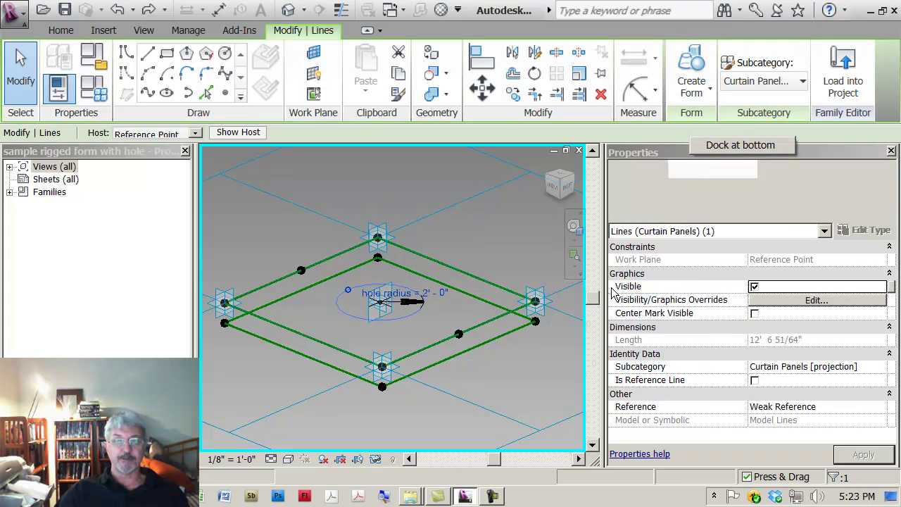
left_click(691, 97)
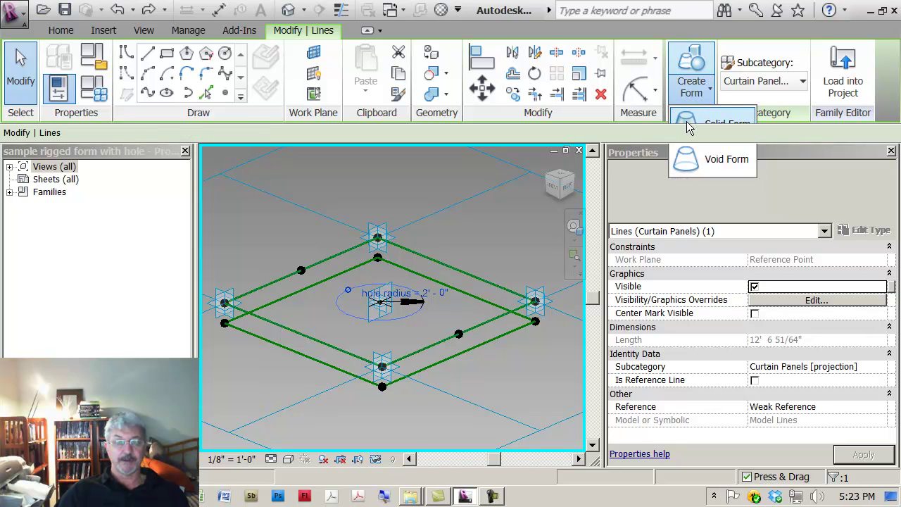
left_click(699, 125)
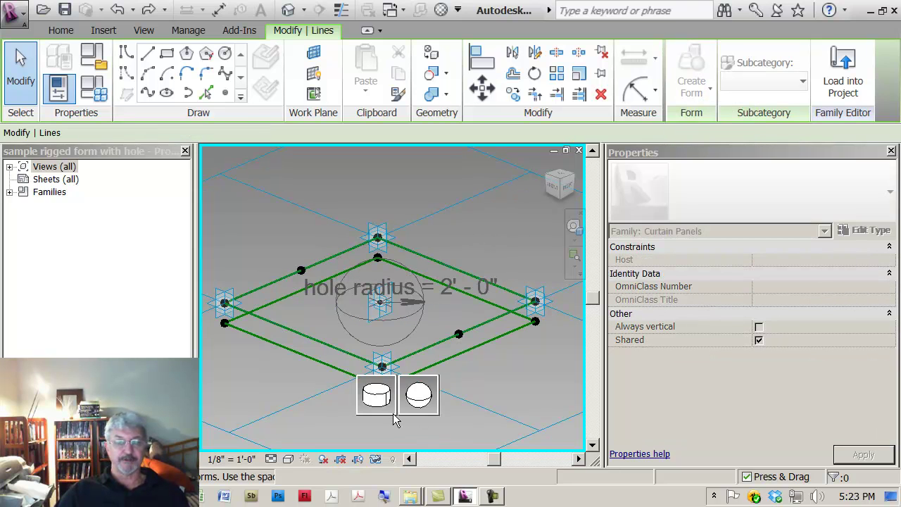
left_click(380, 411)
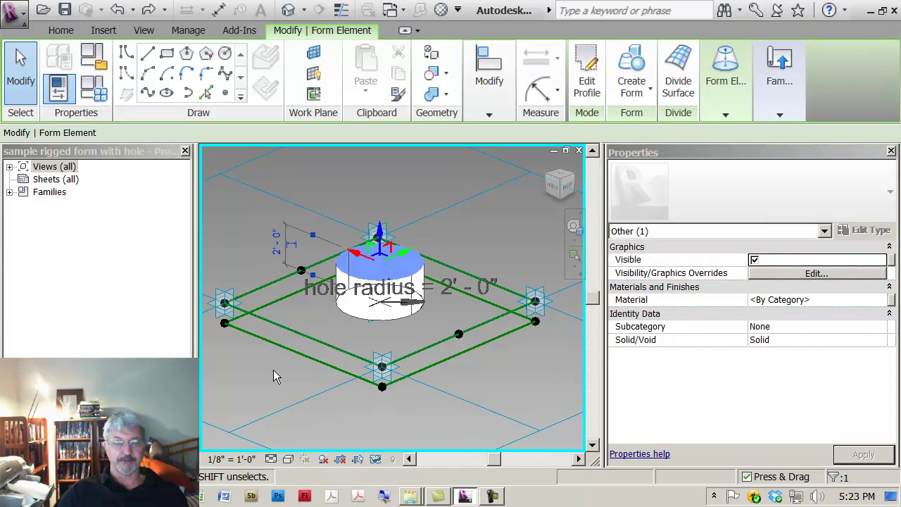
left_click(273, 369)
- Extend the cylinder's top much higher and push its bottom below the panel base
left_click(379, 262)
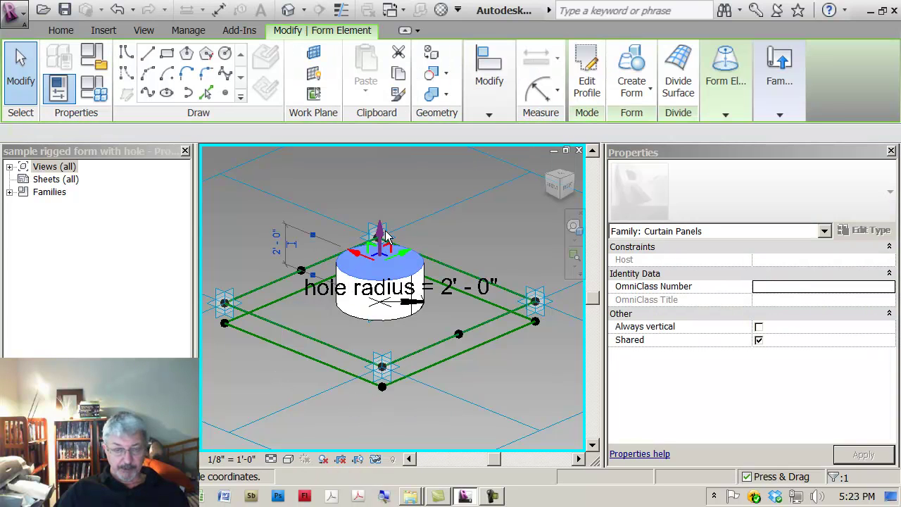
left_click_drag(383, 224, 418, 179)
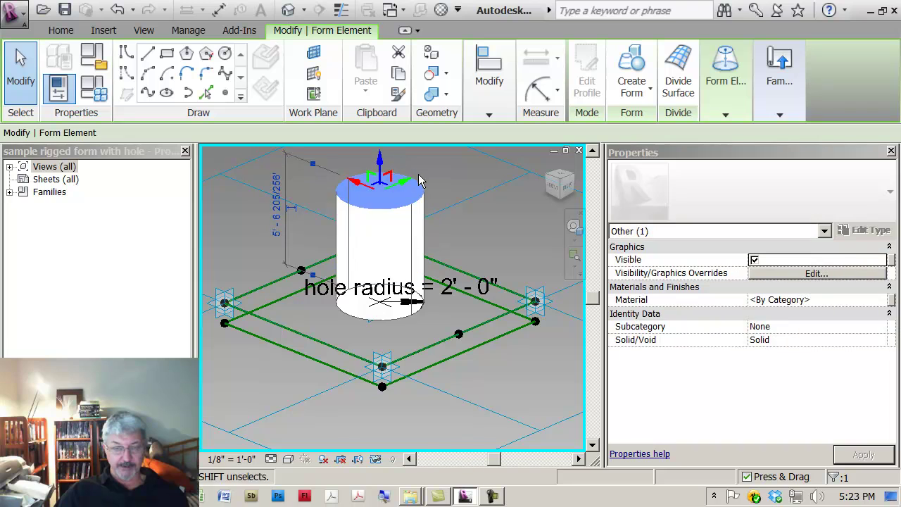
left_click(363, 323)
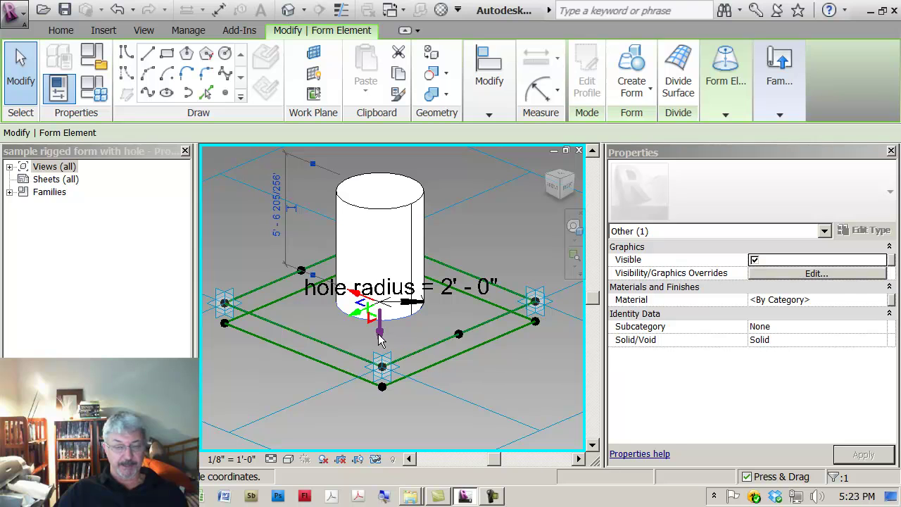
left_click_drag(379, 339, 370, 445)
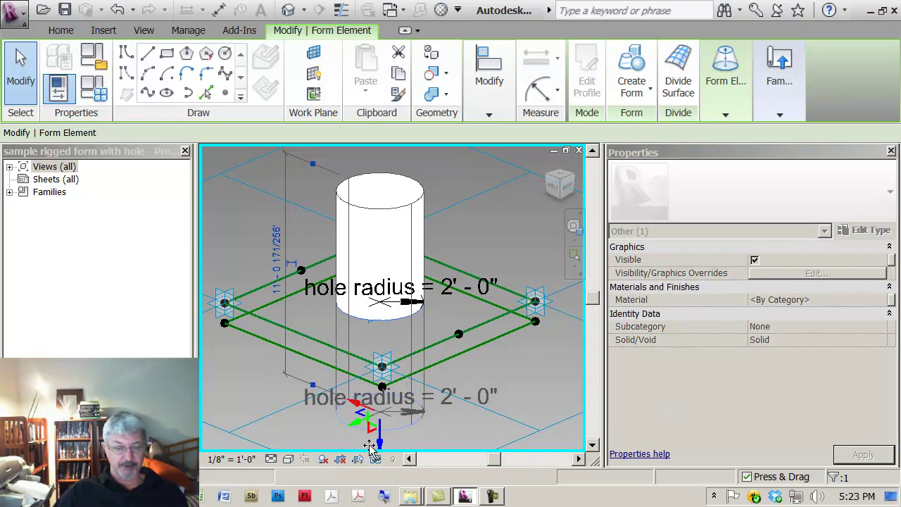
left_click(257, 360)
- Flex-test the rig, then apply Lock Profiles to the cylinder
left_click_drag(229, 300, 237, 217)
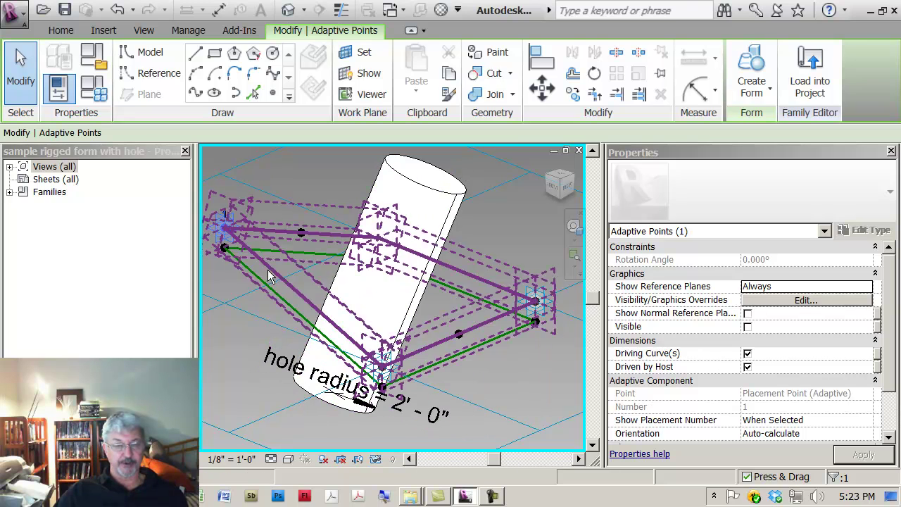
left_click(412, 175)
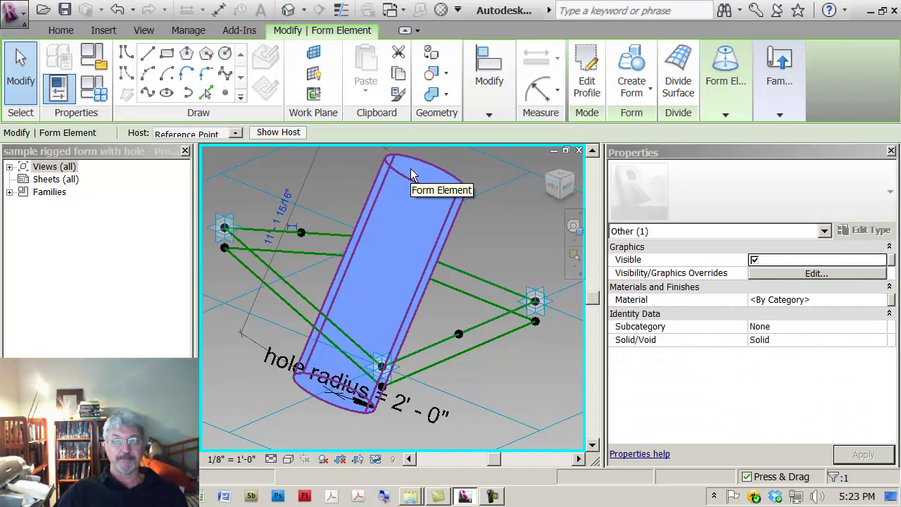
left_click(727, 114)
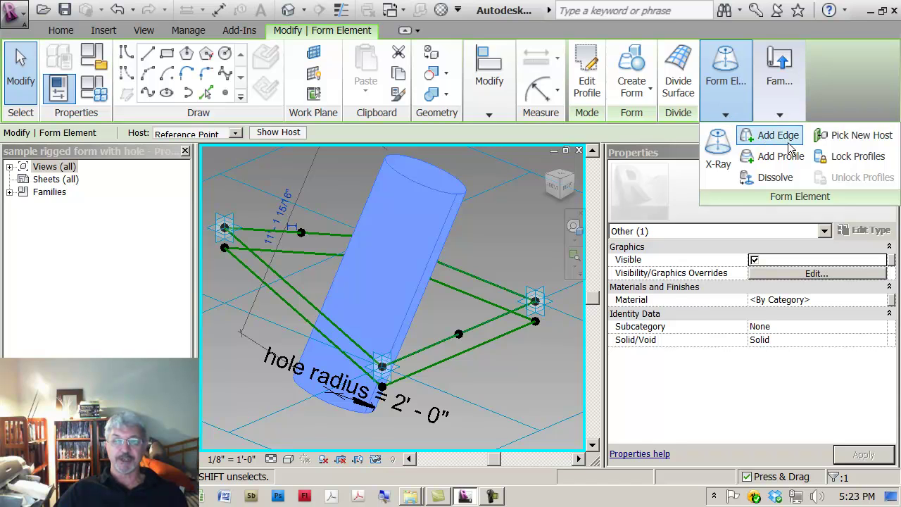
left_click(843, 159)
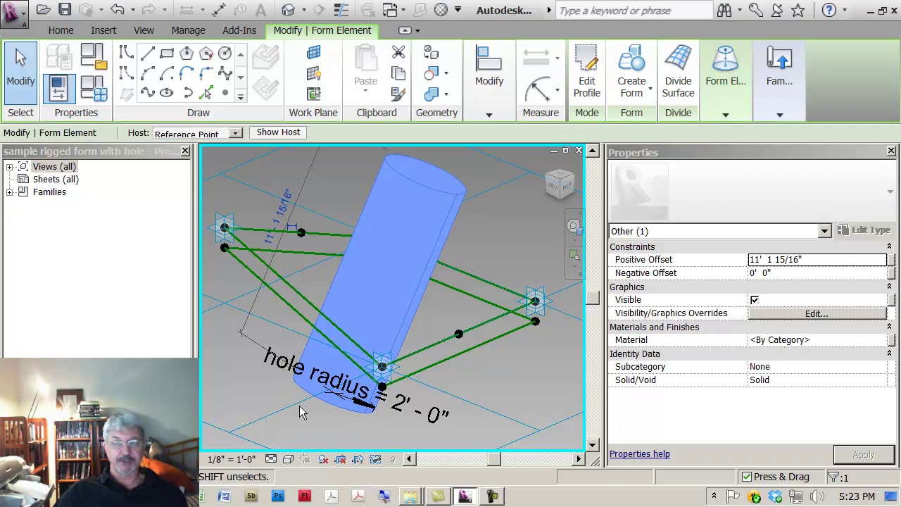
- Return the adaptive point flat and create a solid panel from the two line loops
left_click(226, 342)
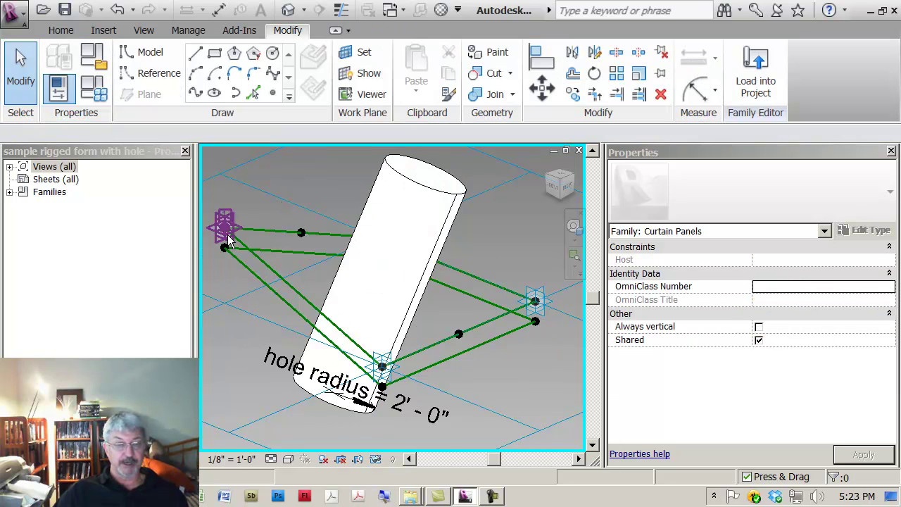
left_click_drag(227, 232, 227, 299)
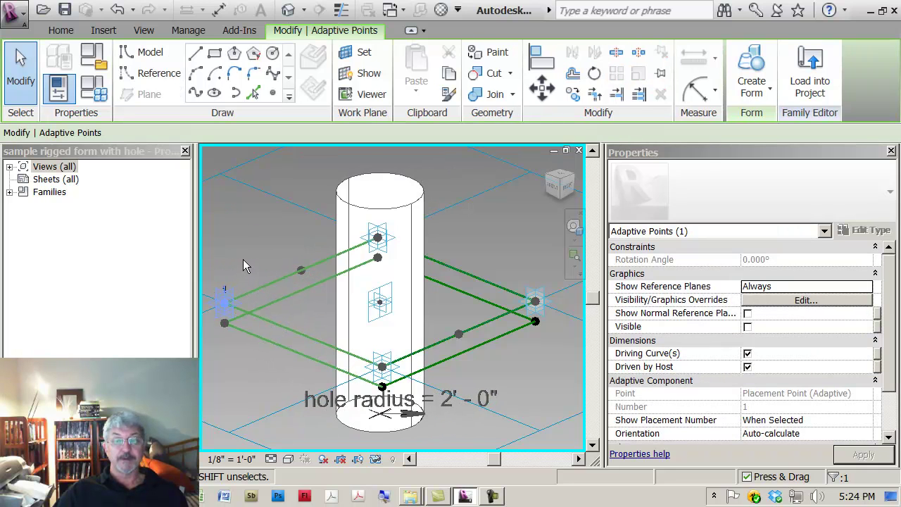
scroll(285, 253, "down", 1)
middle_click_drag(284, 253, 251, 255)
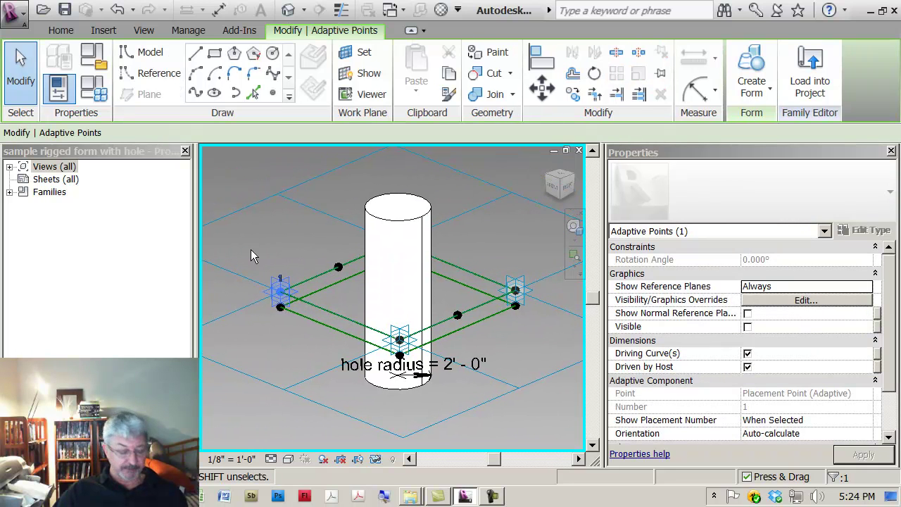
left_click(320, 278)
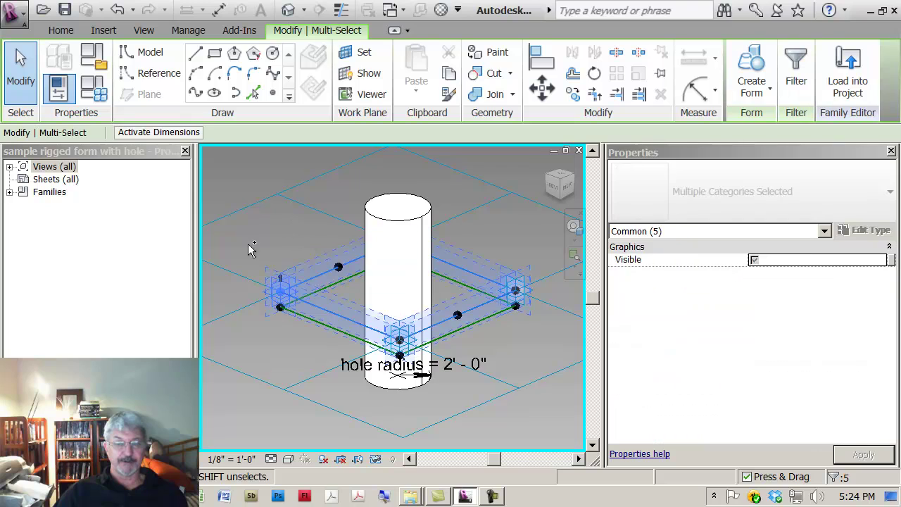
left_click(319, 321, "ctrl")
left_click(755, 95)
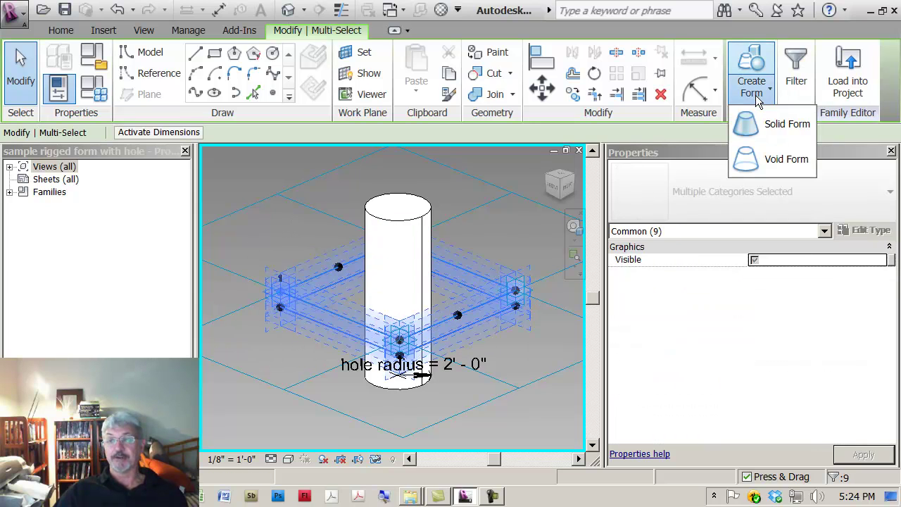
left_click(749, 126)
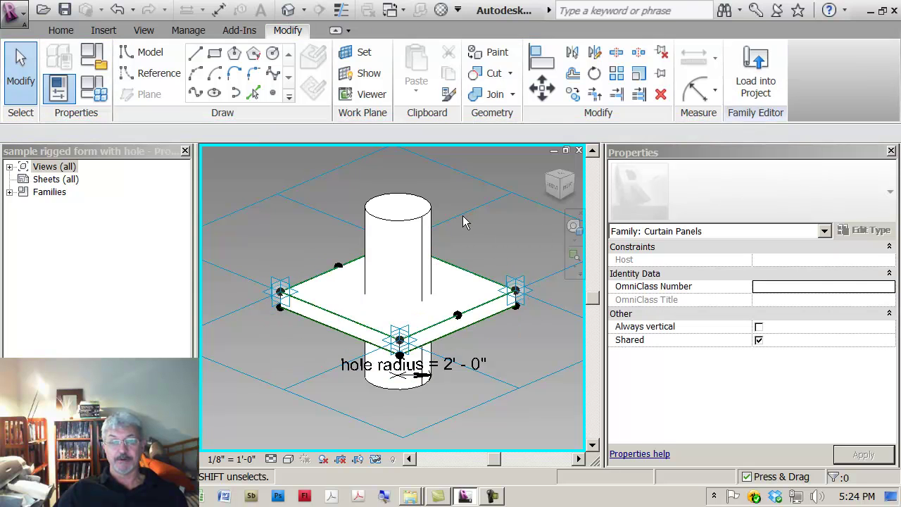
middle_click_drag(473, 242, 489, 227, "shift")
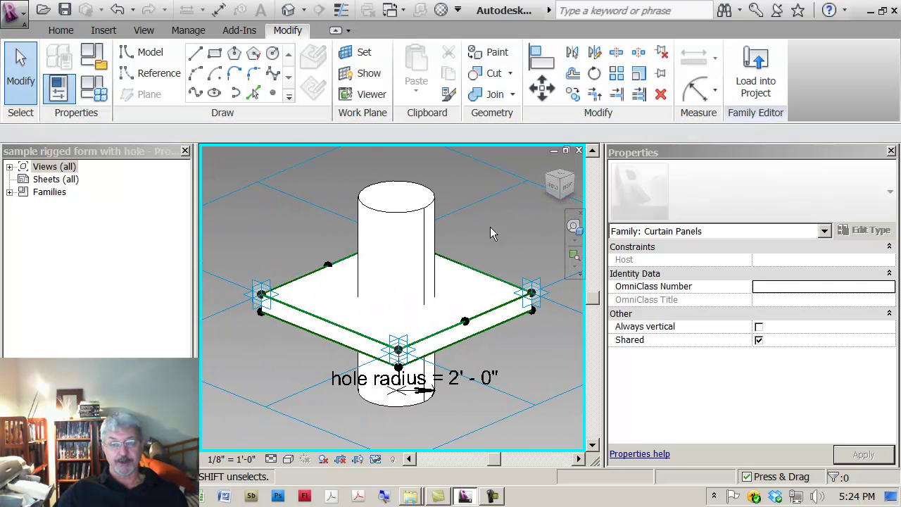
- Change the cylinder's Solid/Void property to Void so it cuts the hole
left_click(413, 230)
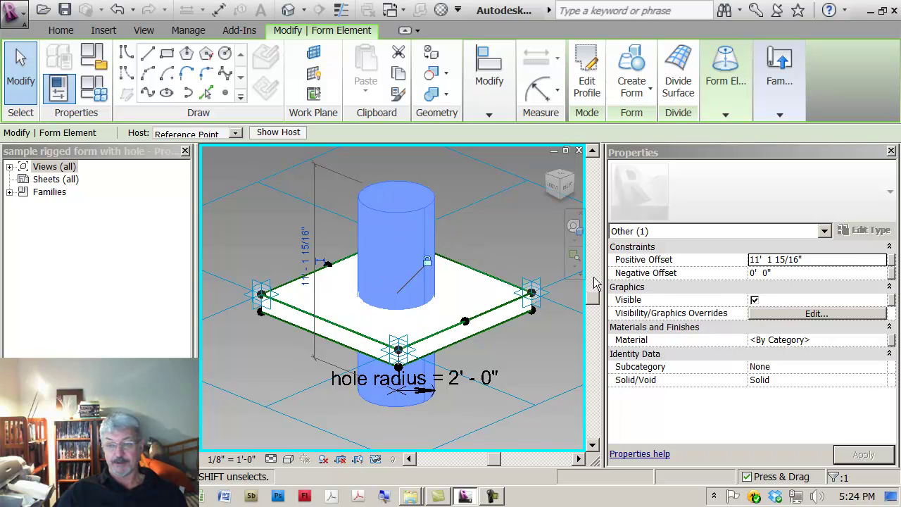
left_click(812, 379)
left_click(881, 380)
left_click(767, 404)
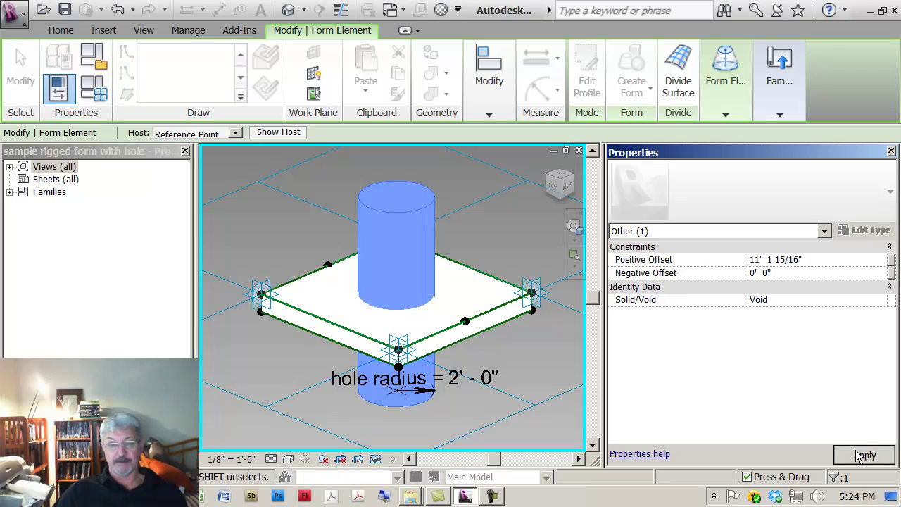
left_click(855, 454)
left_click(516, 357)
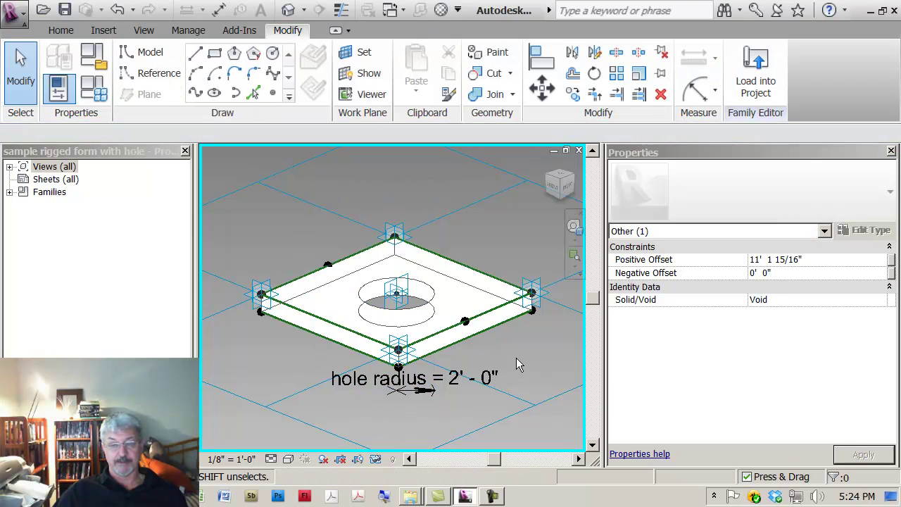
middle_click_drag(483, 242, 488, 233)
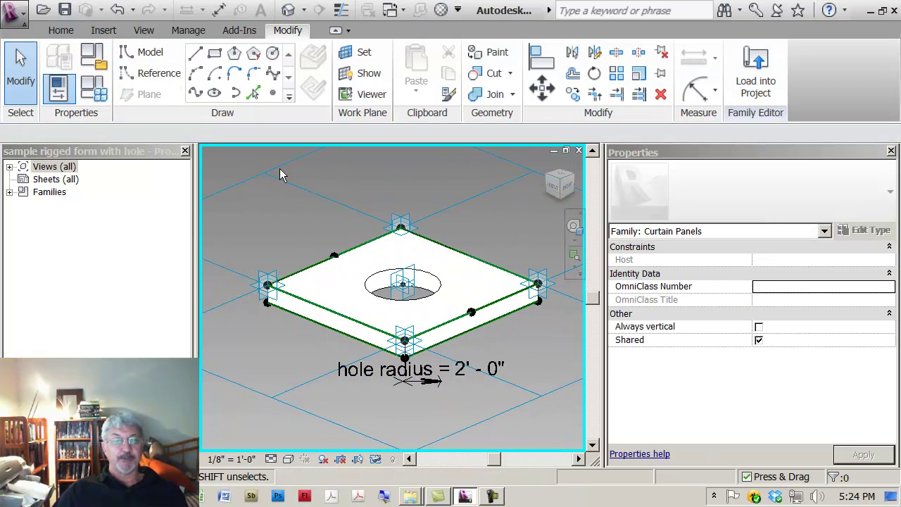
- Restore hidden elements and load the family into the project, overwriting the existing version and parameters
left_click(375, 459)
left_click(419, 444)
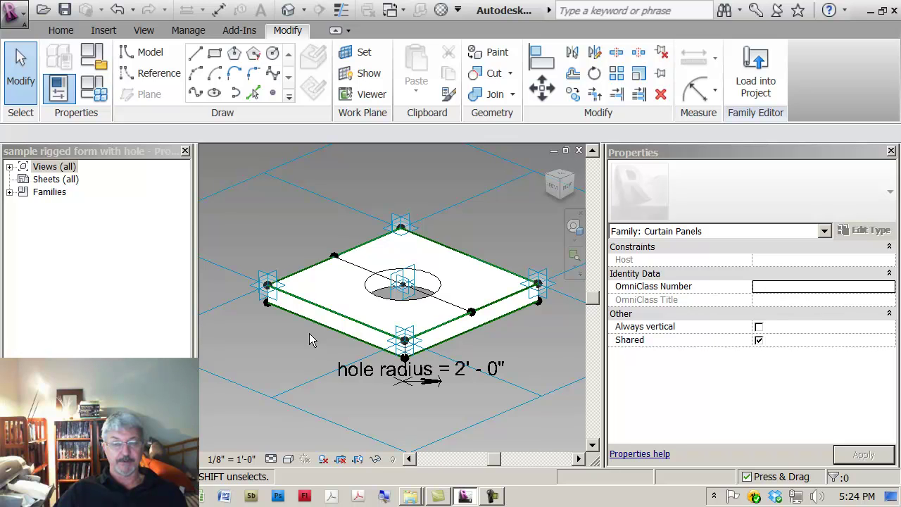
middle_click_drag(309, 333, 307, 334)
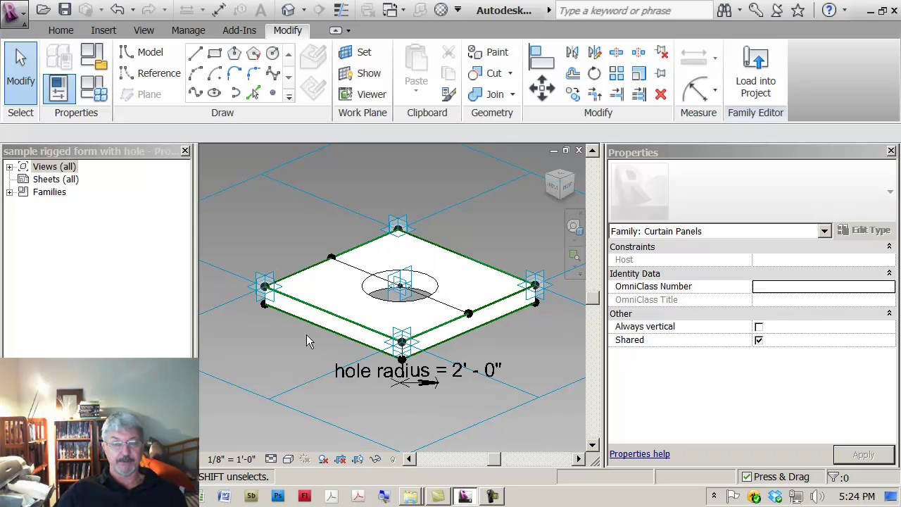
left_click(353, 266)
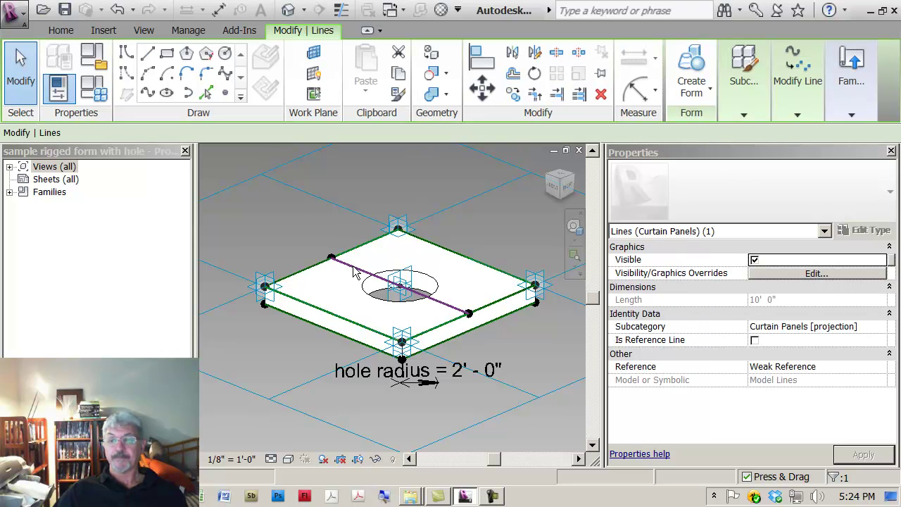
left_click(309, 227)
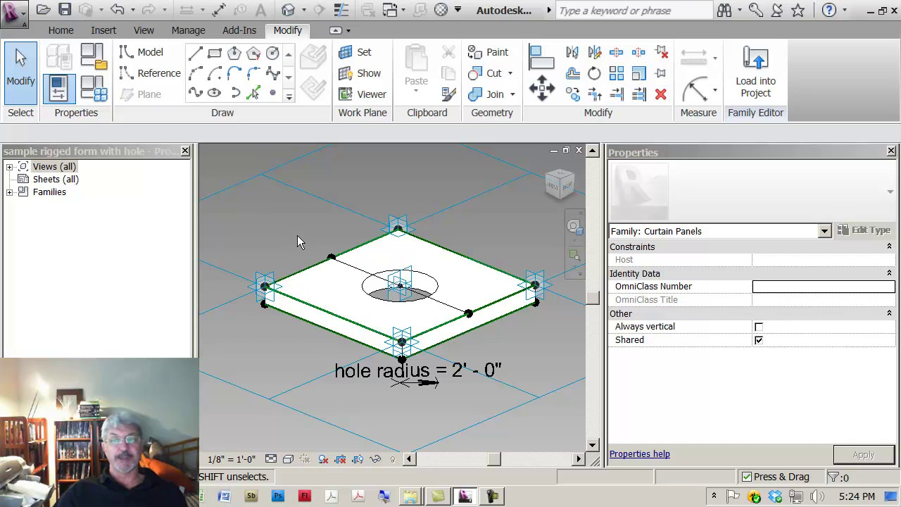
left_click(753, 84)
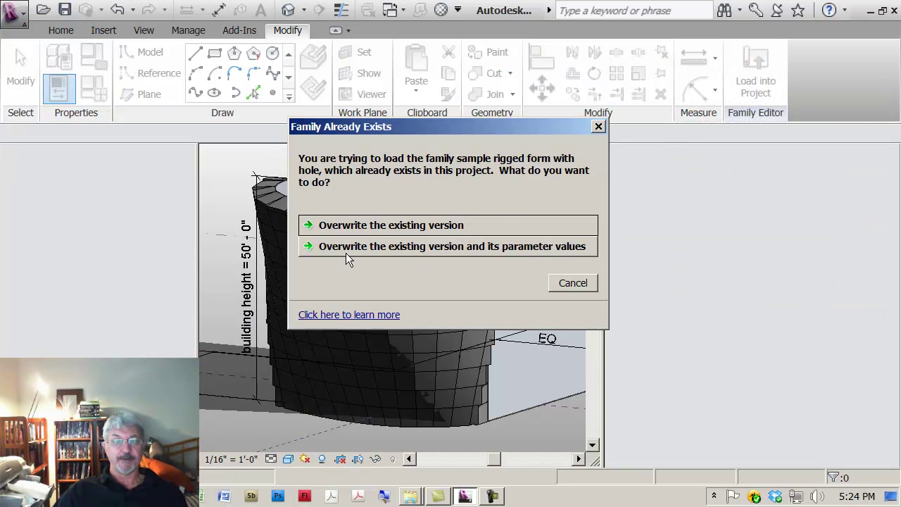
left_click(347, 250)
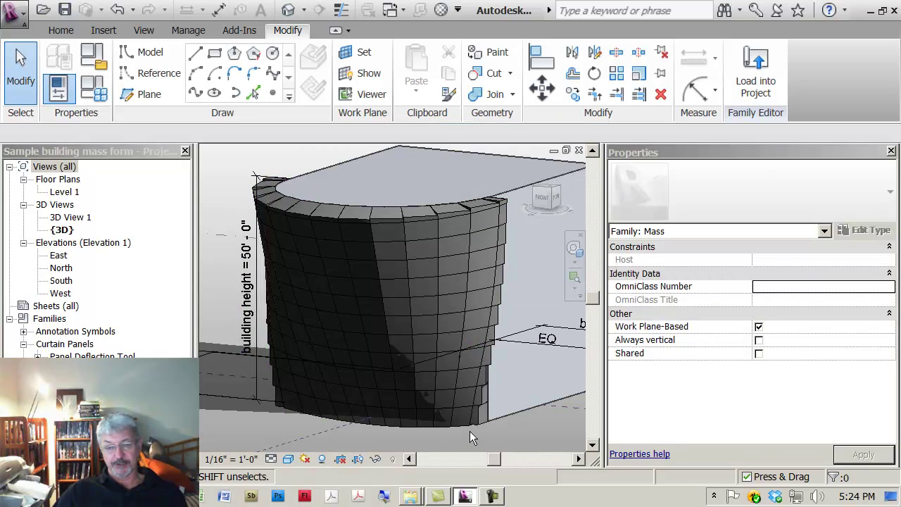
- Give the divided surface the 'Rectangle : sample rigged form with hole' type and dismiss the error
left_click(411, 255)
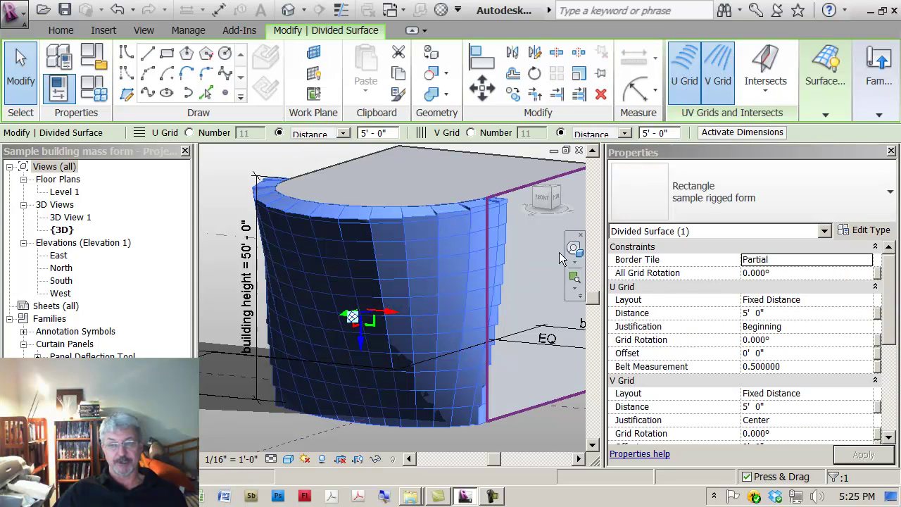
left_click(781, 208)
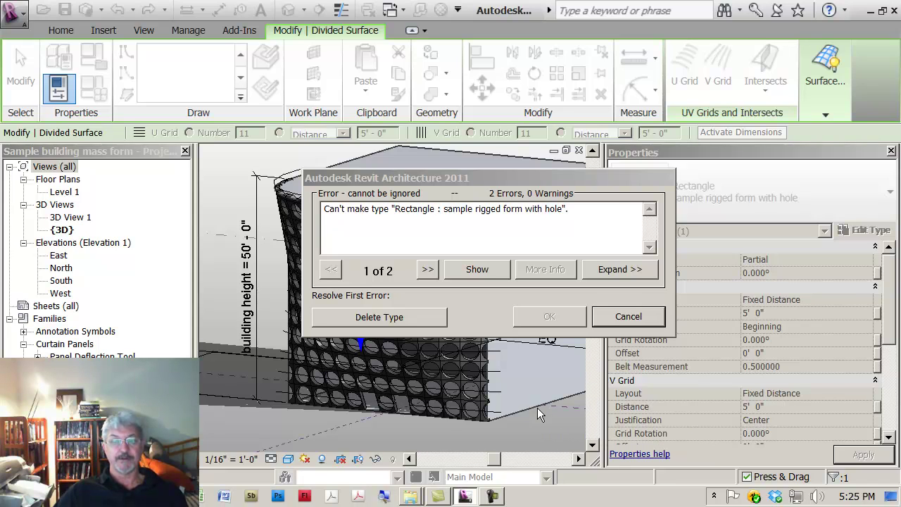
left_click(404, 318)
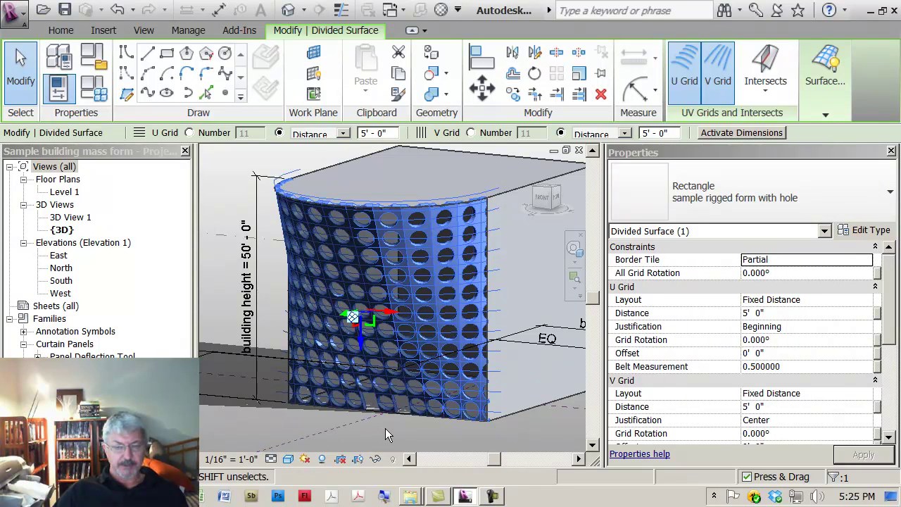
- Orbit and zoom around the mass to inspect the round-holed facade panels, then deselect the surface
scroll(385, 428, "up", 5)
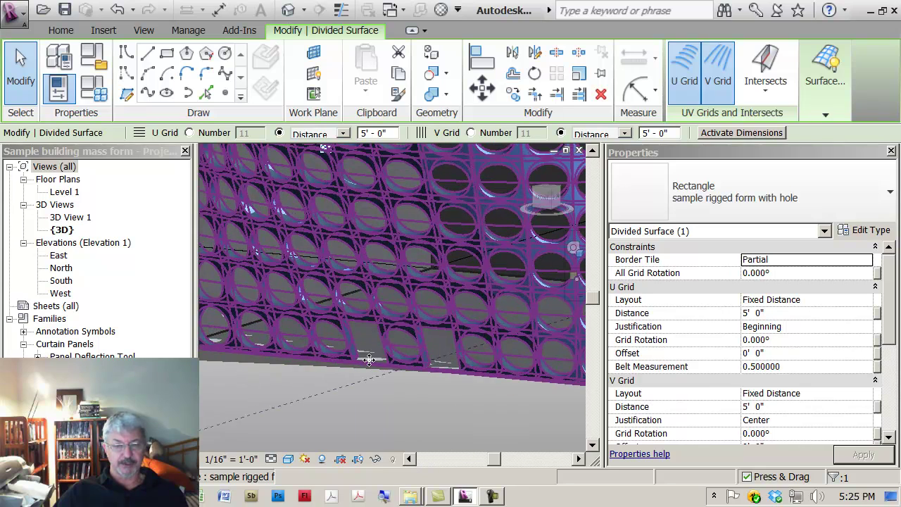
scroll(402, 399, "down", 5)
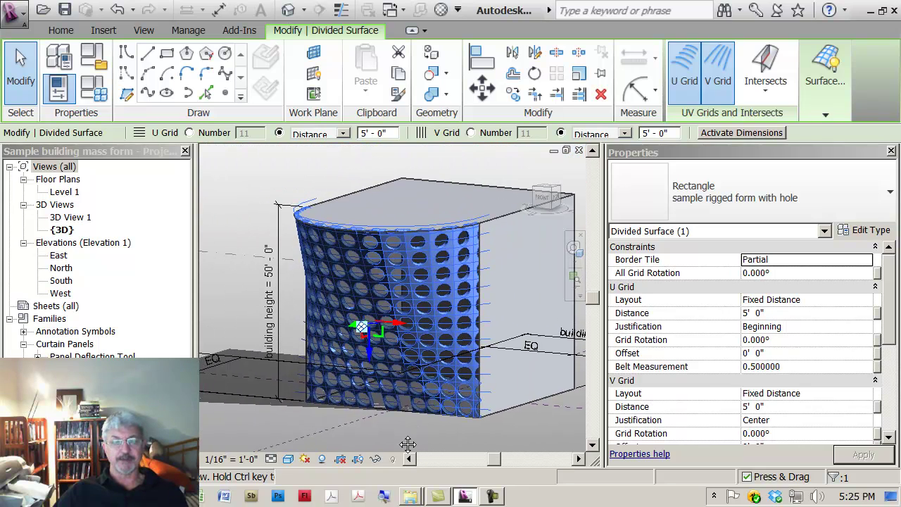
middle_click_drag(398, 443, 526, 408, "shift")
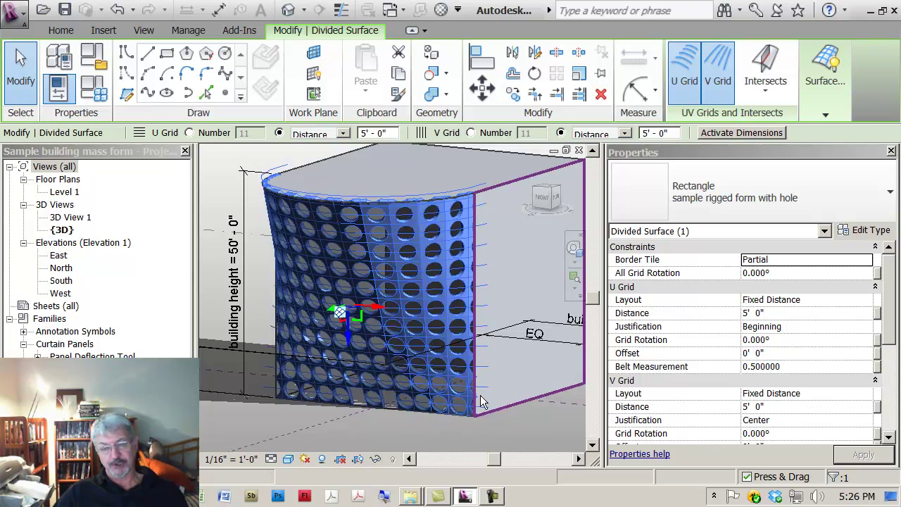
scroll(385, 428, "up", 4)
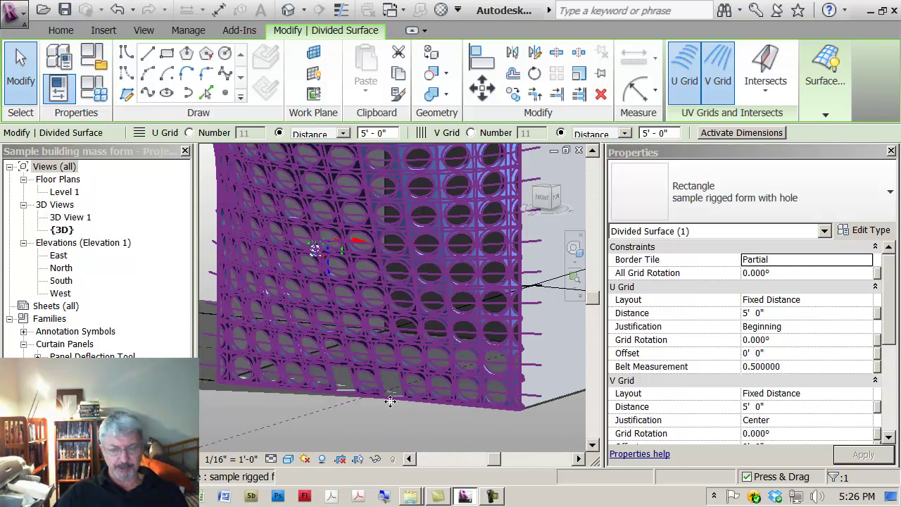
scroll(395, 403, "down", 3)
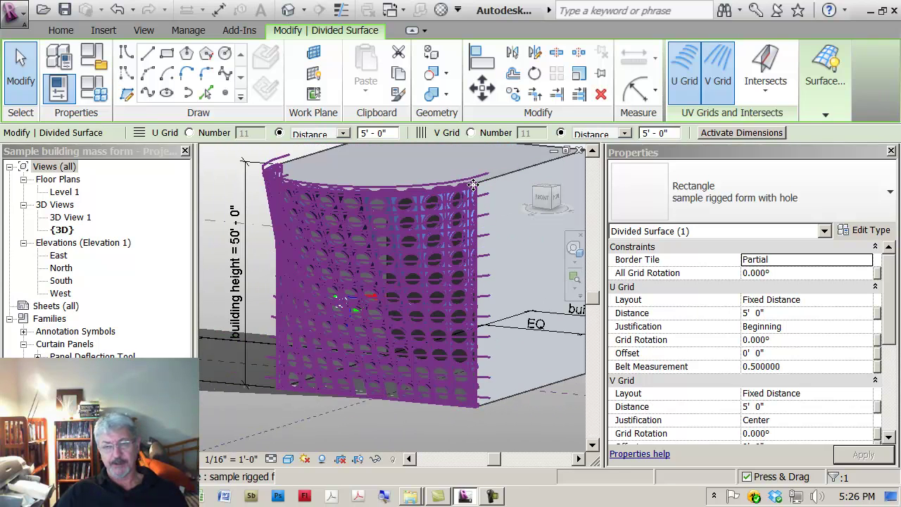
middle_click_drag(336, 181, 331, 302, "shift")
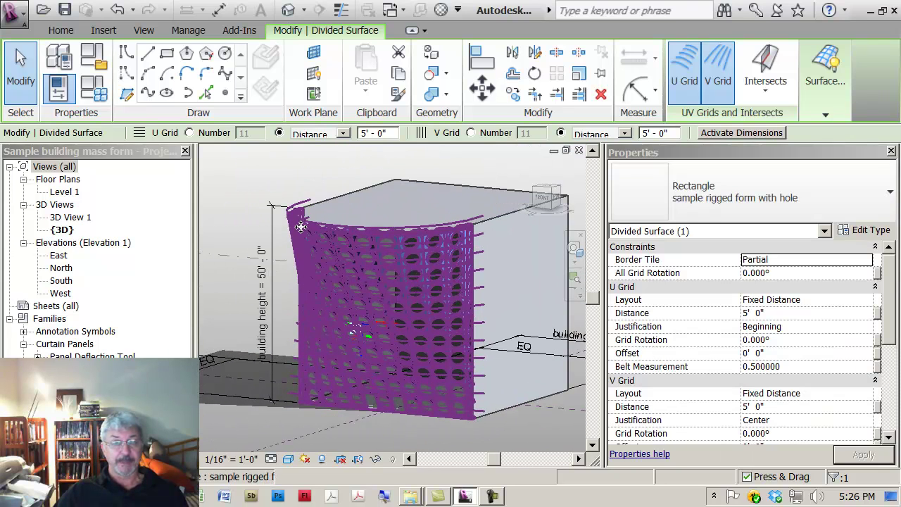
left_click(286, 183)
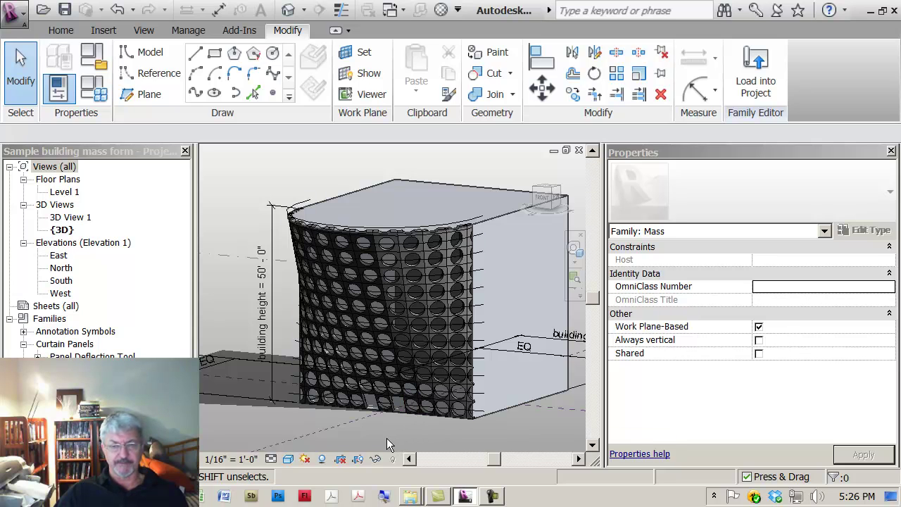
- Set the divided surface's Border Tile property to Overhanging
left_click(407, 257)
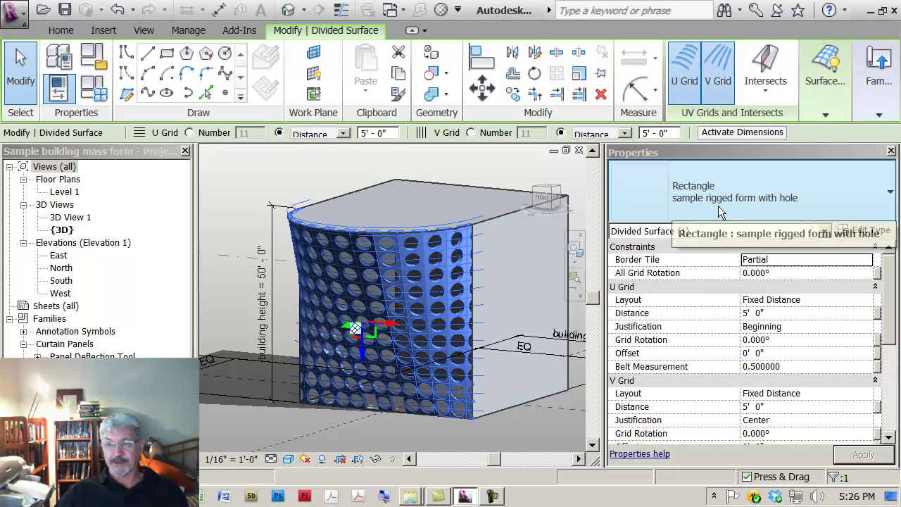
left_click(783, 259)
left_click(866, 260)
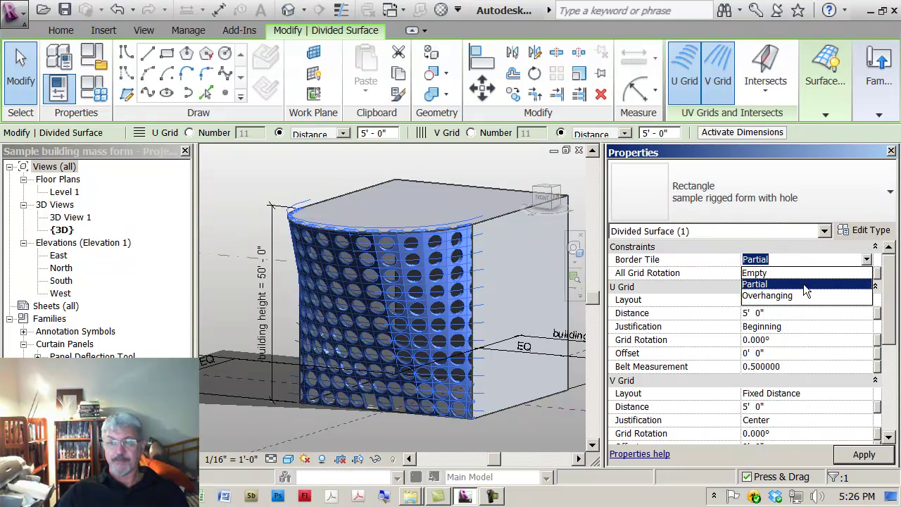
left_click(765, 296)
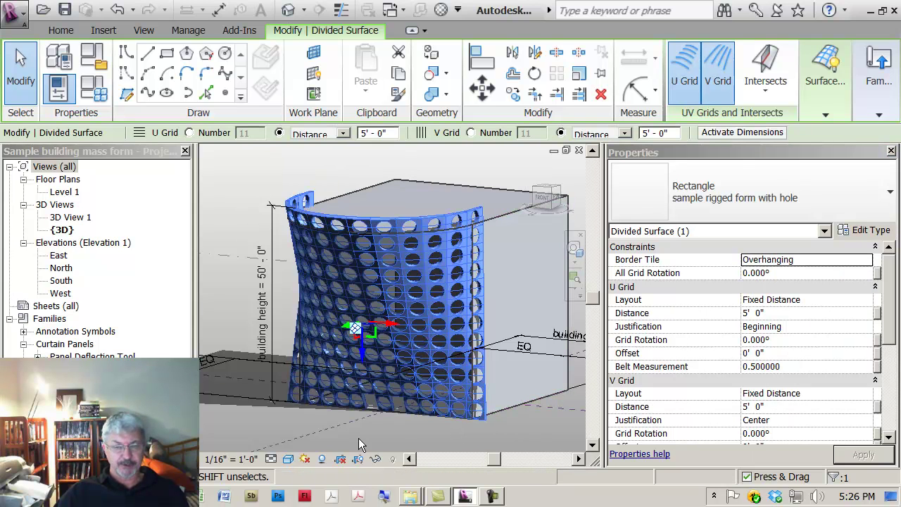
- Reselect the divided surface and pre-highlight a single curtain panel with Tab
left_click(369, 408)
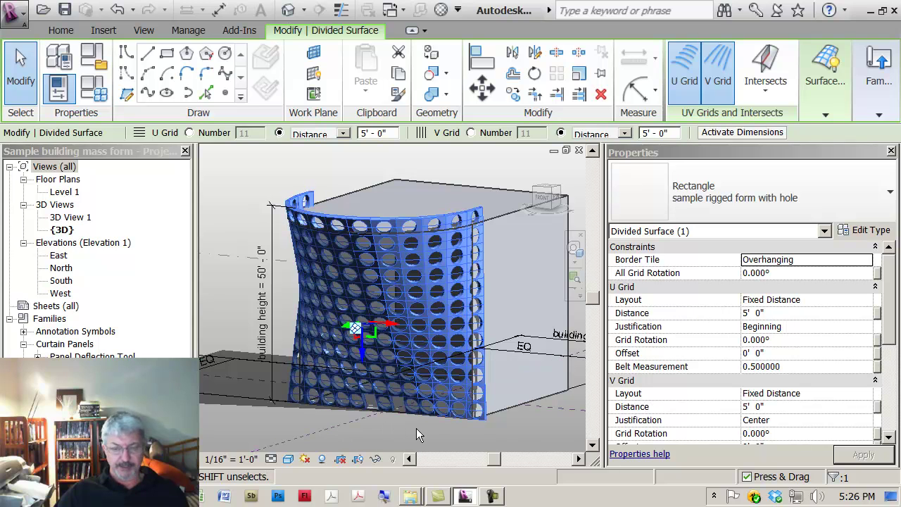
scroll(416, 428, "up", 3)
scroll(451, 408, "up", 5)
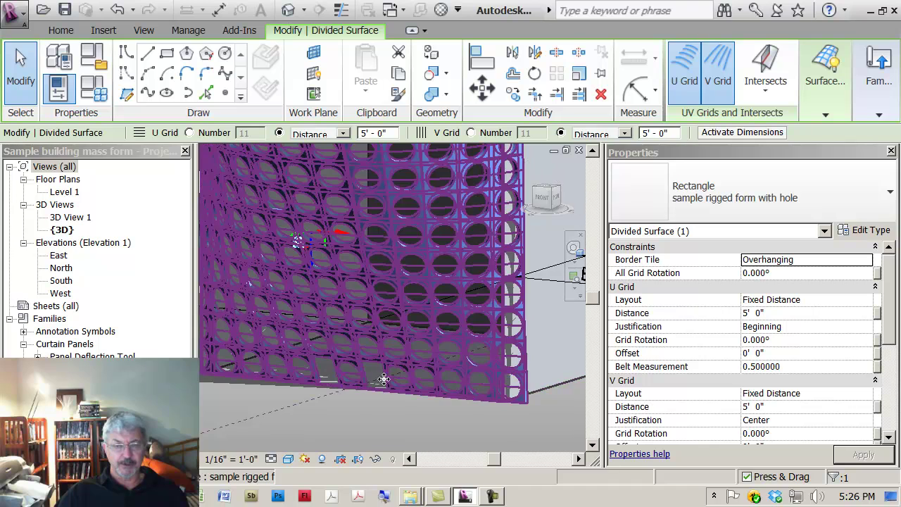
scroll(350, 396, "down", 4)
middle_click_drag(350, 397, 378, 425)
scroll(378, 425, "down", 1)
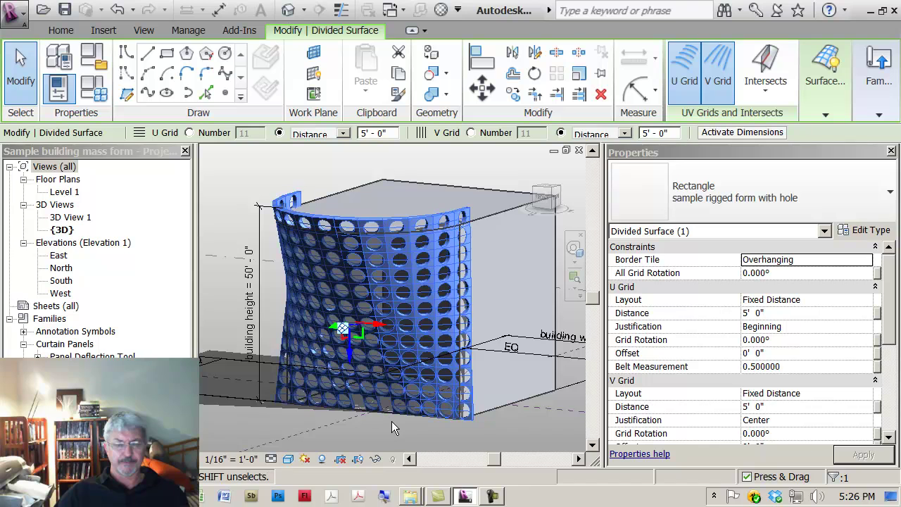
scroll(391, 421, "up", 1)
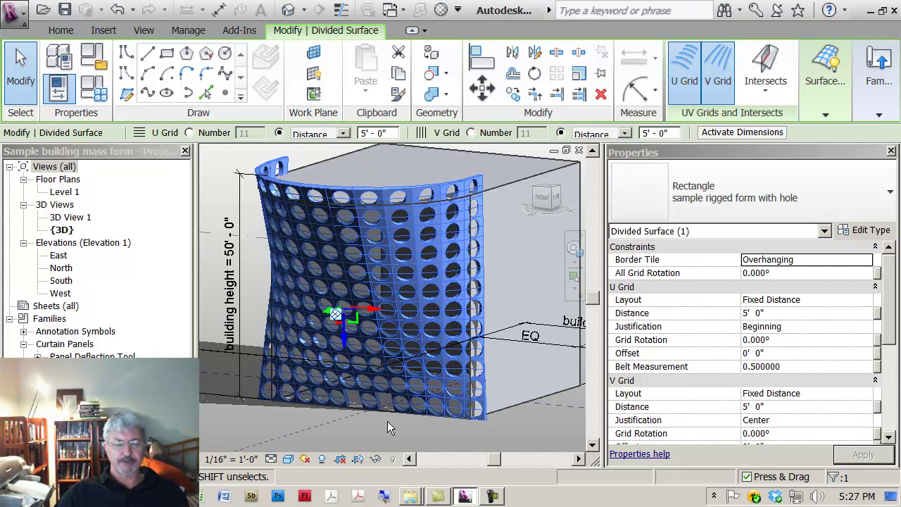
middle_click_drag(387, 421, 384, 438)
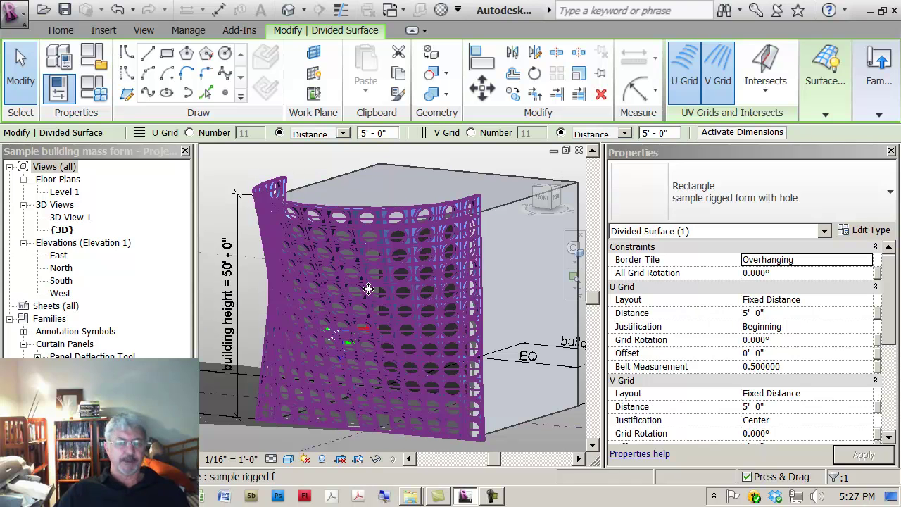
key("Tab")
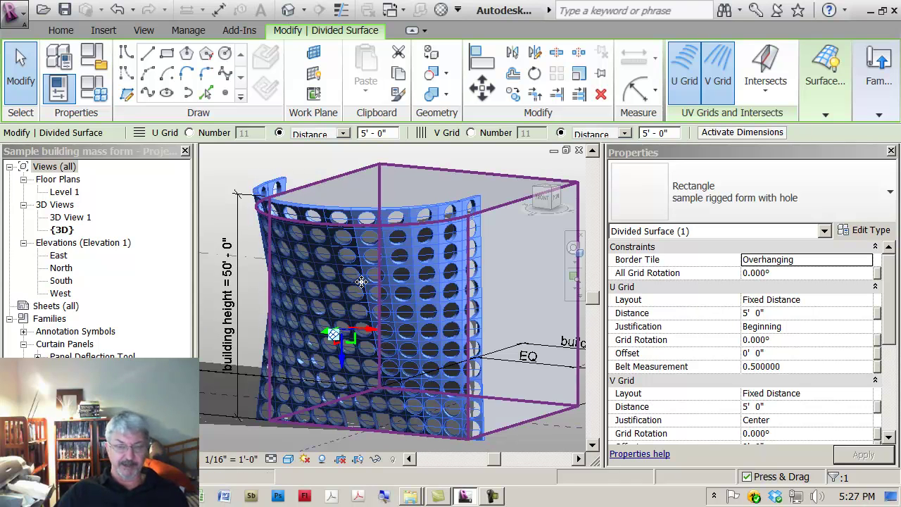
- Select one facade curtain panel and open its family with Edit Family
left_click(361, 281)
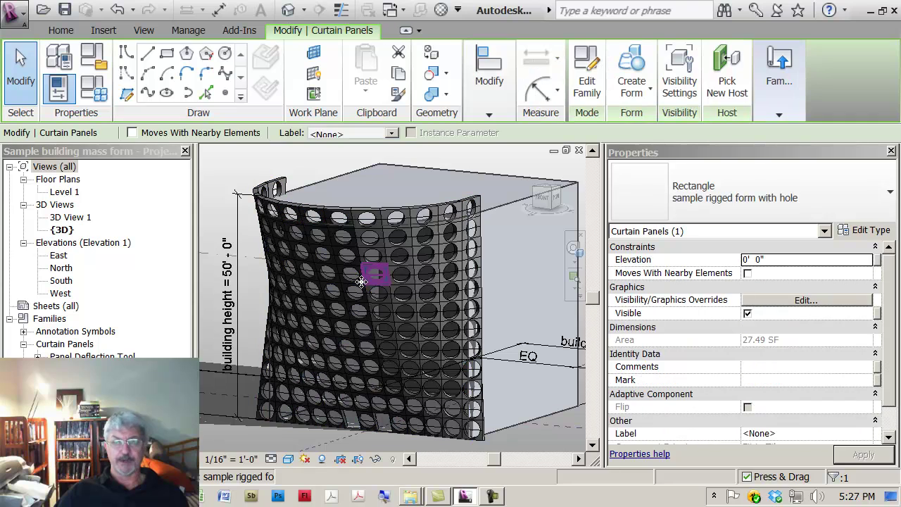
left_click(589, 97)
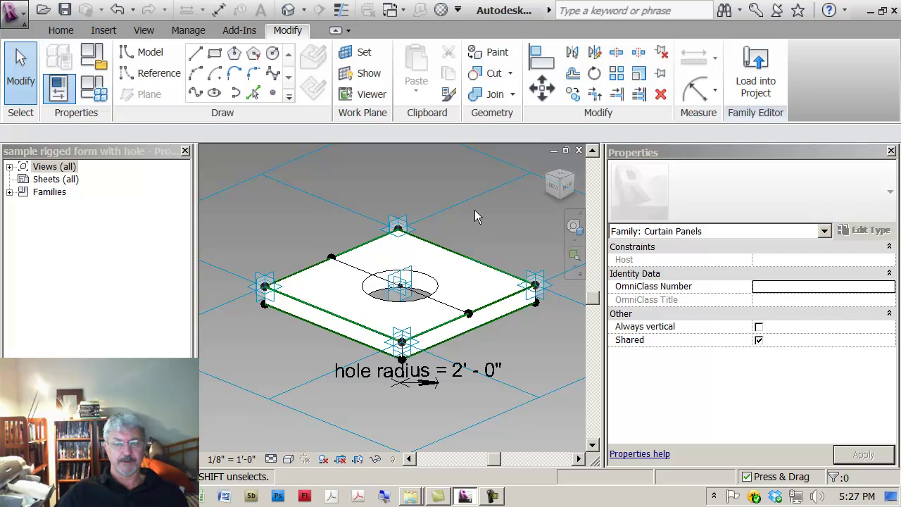
scroll(475, 212, "down", 2)
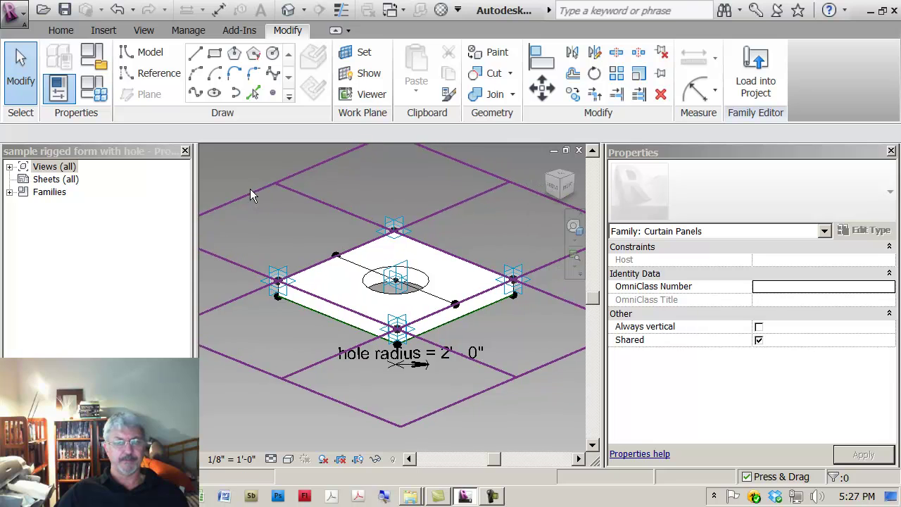
- Select the void cylinder cutting the hole, expand its Form Element options, then deselect
left_click(279, 217)
scroll(267, 215, "up", 2)
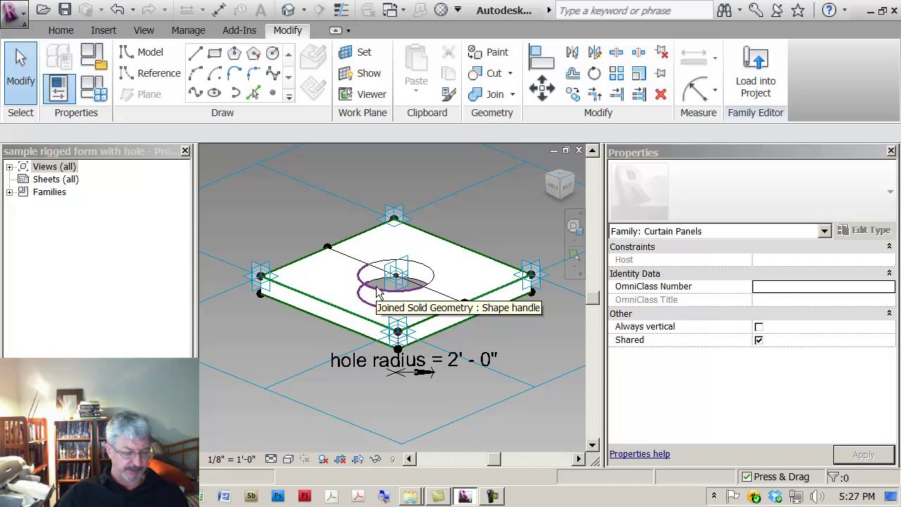
key("Tab")
key("Tab")
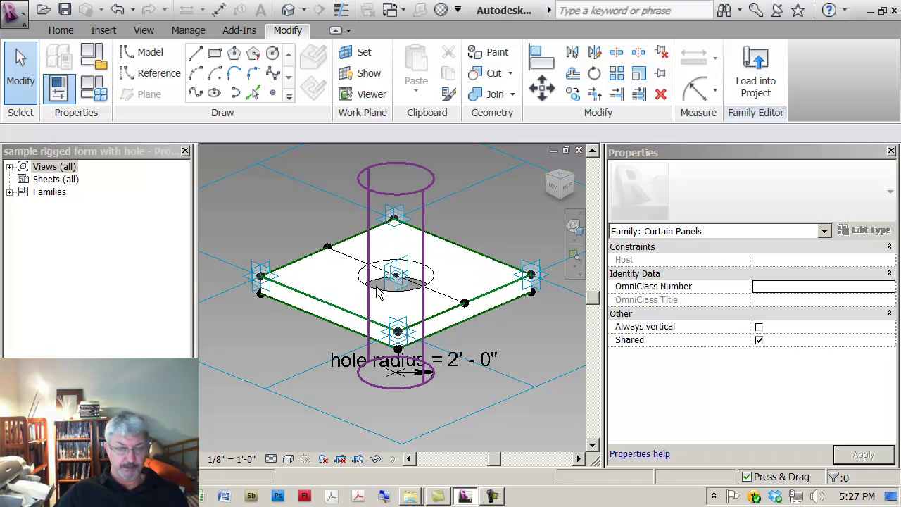
left_click(378, 293)
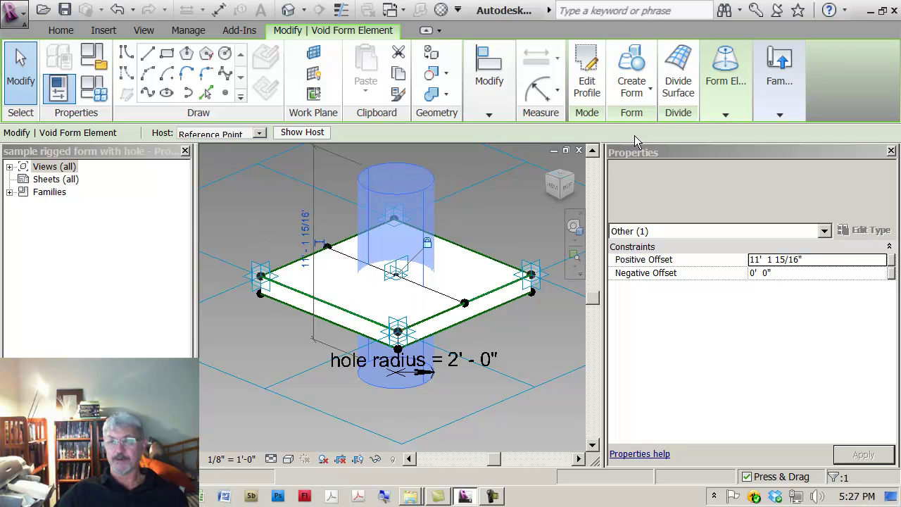
left_click(727, 113)
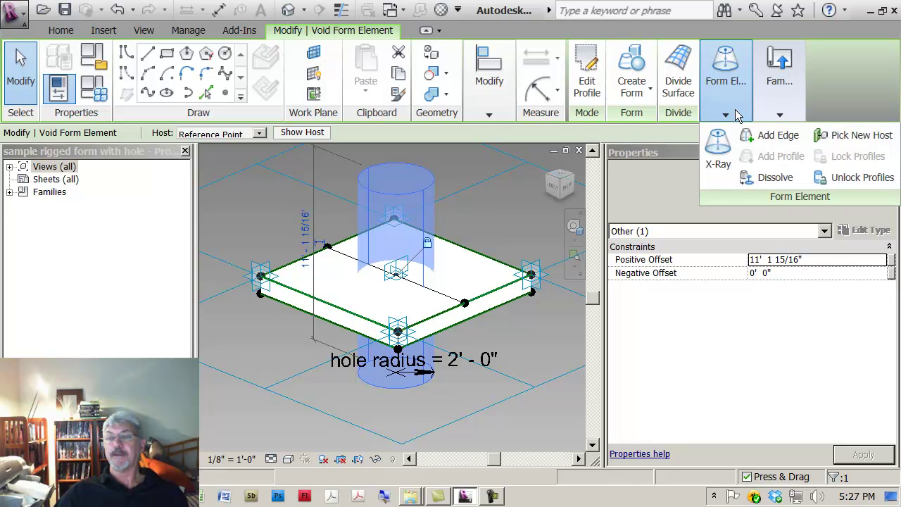
left_click(519, 182)
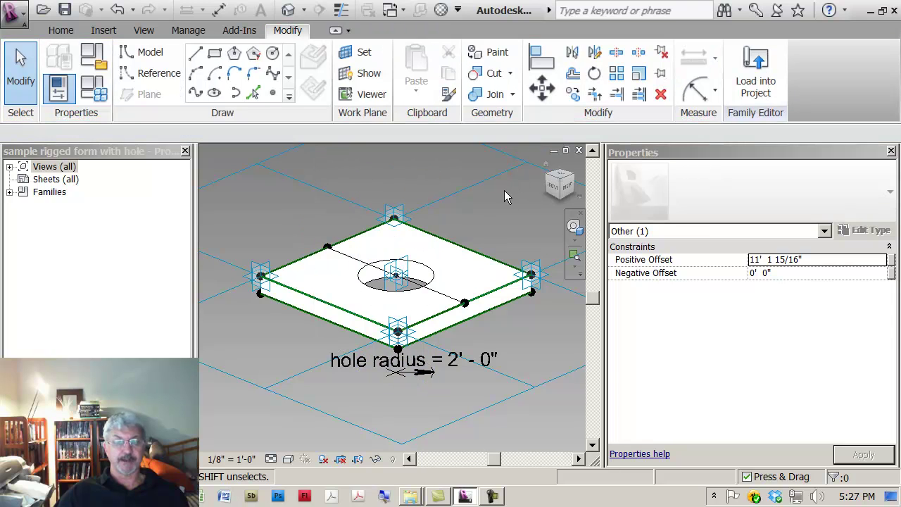
- In Family Types, set the hole radius parameter to 1' 0" and apply it
left_click(92, 97)
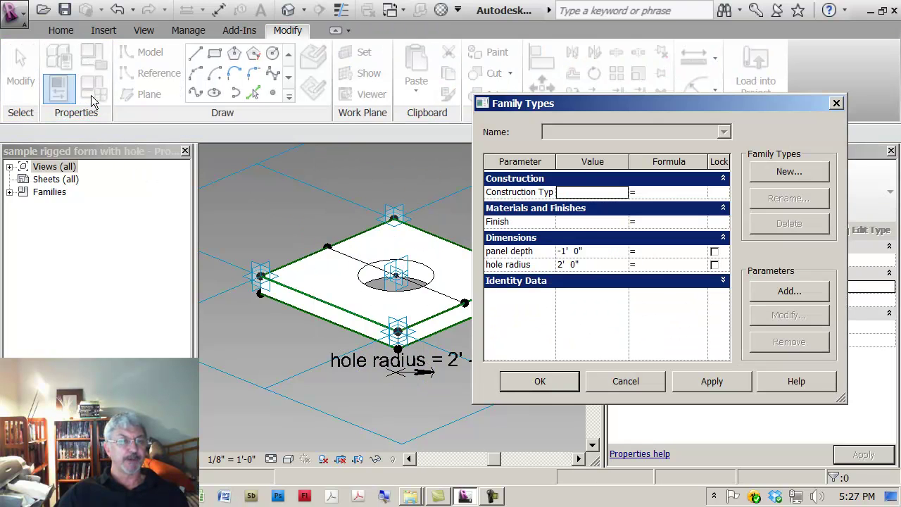
left_click(596, 265)
type("1")
left_click(734, 383)
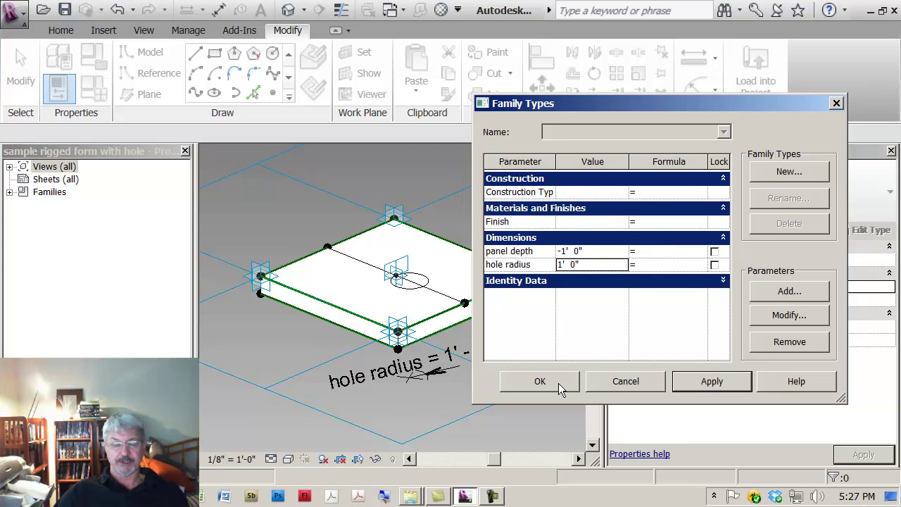
left_click(540, 382)
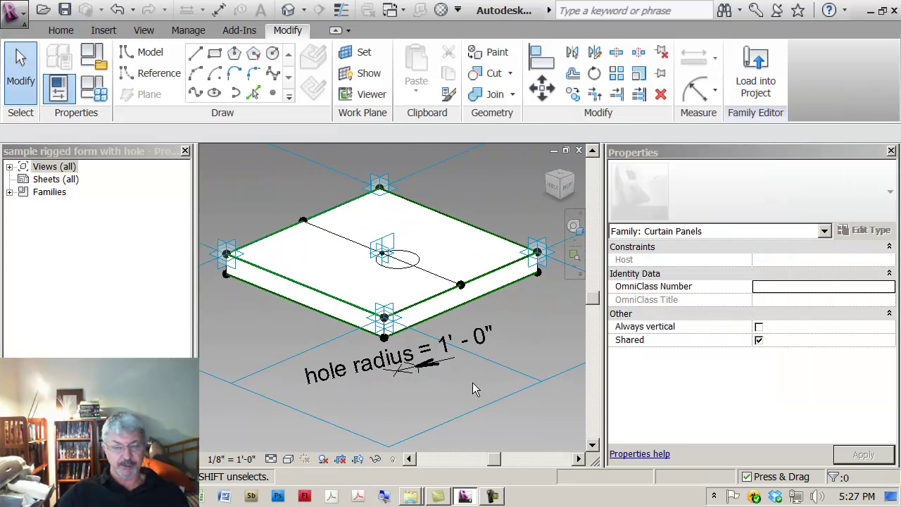
scroll(472, 382, "up", 2)
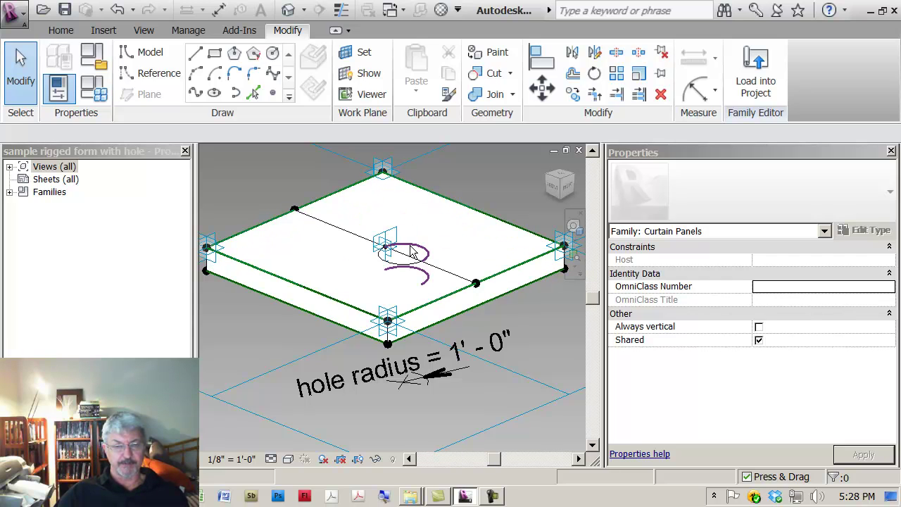
- Delete the circular hole form and temporarily hide the diagonal model line
left_click(412, 253)
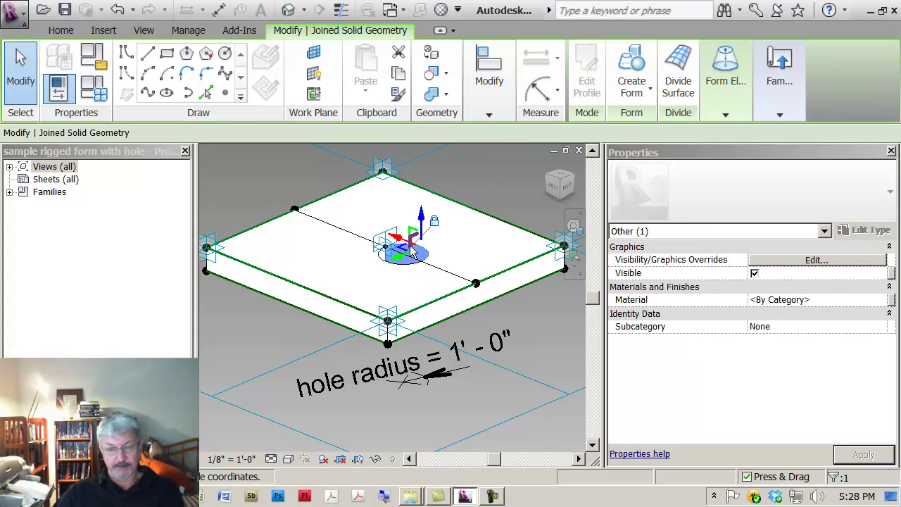
key("Delete")
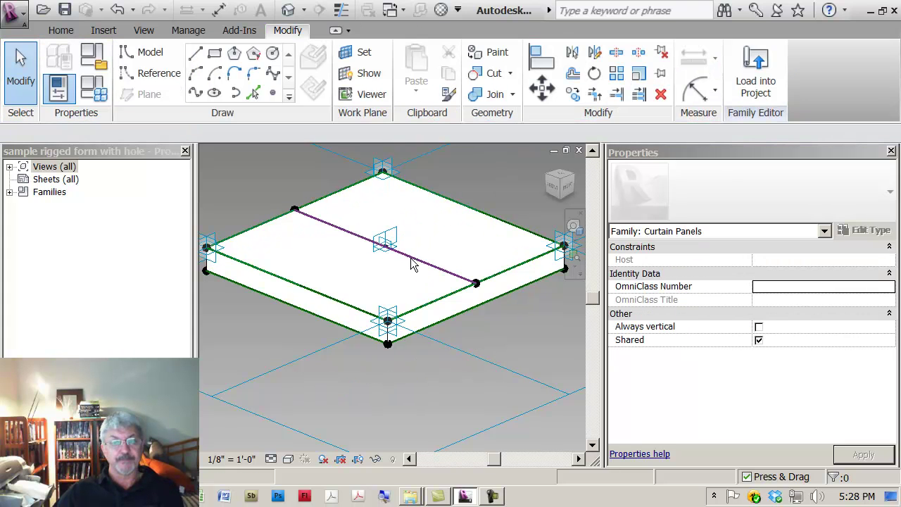
left_click(413, 264)
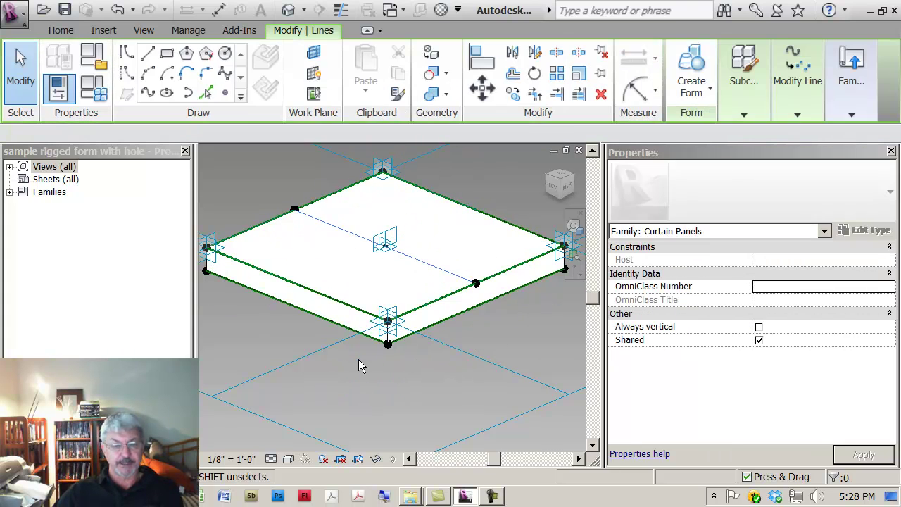
left_click(378, 460)
left_click(411, 419)
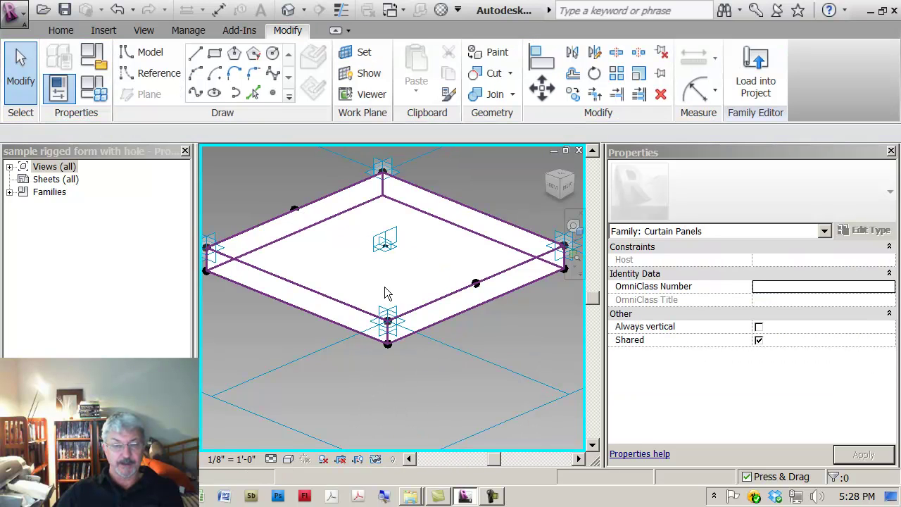
- Temporarily hide the panel slab form and select the central reference point
left_click(385, 287)
left_click(375, 459)
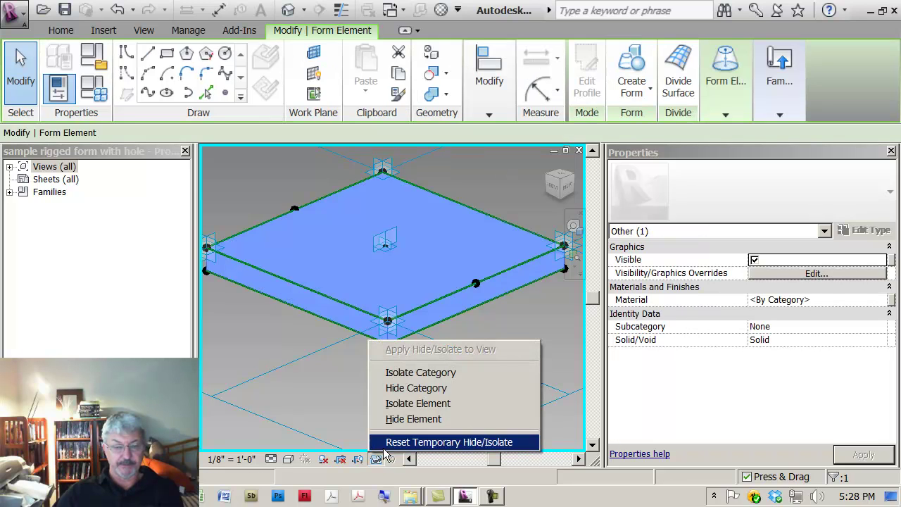
left_click(406, 421)
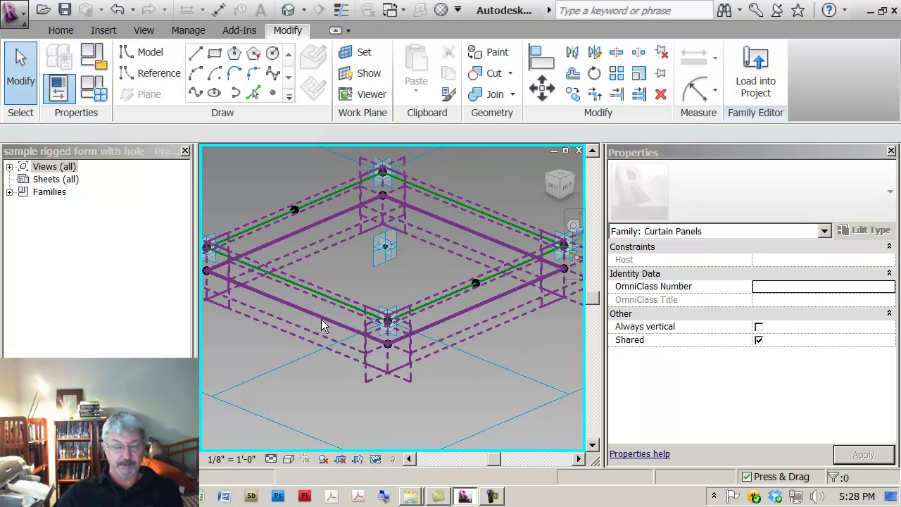
middle_click_drag(285, 332, 310, 353)
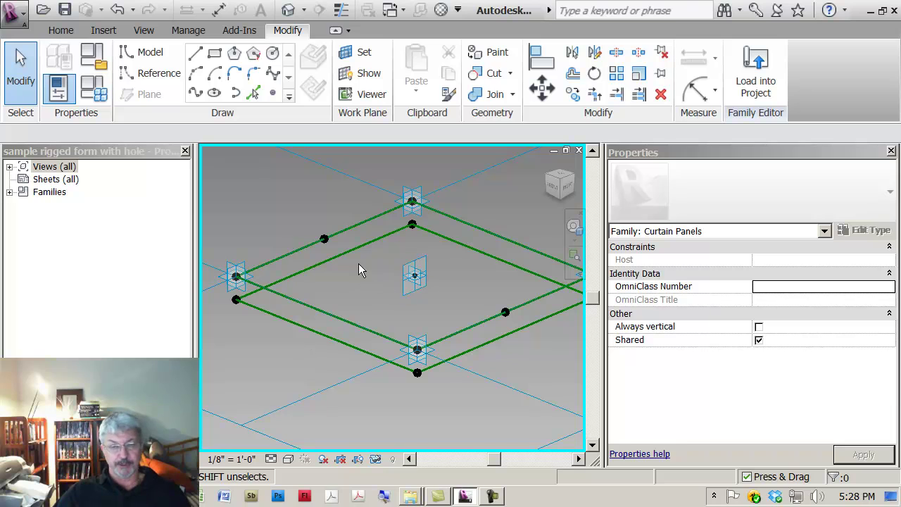
left_click(414, 283)
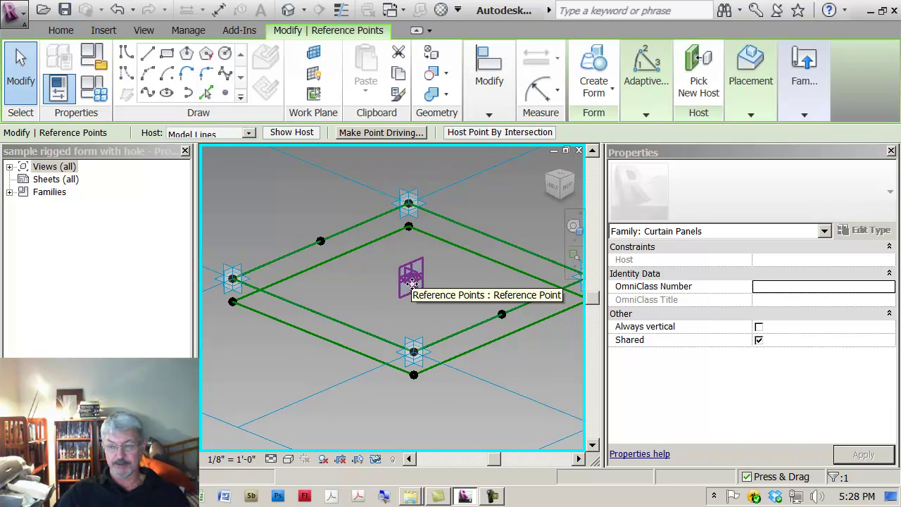
middle_click_drag(252, 379, 246, 362)
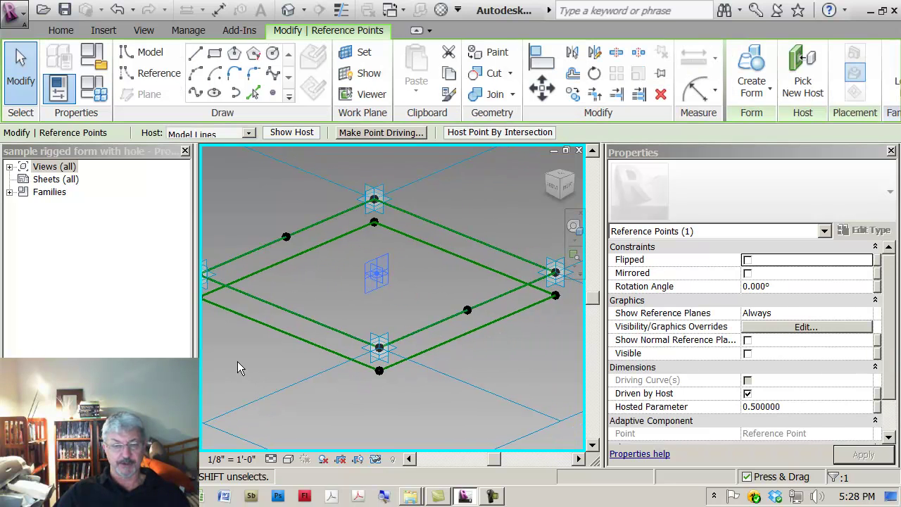
- Draw a circle centred on the panel's reference point
left_click(257, 360)
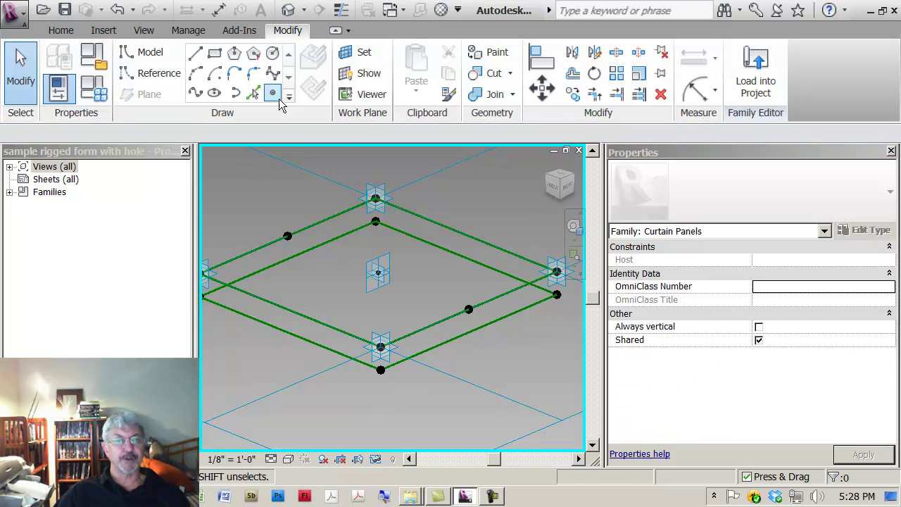
scroll(382, 282, "up", 4)
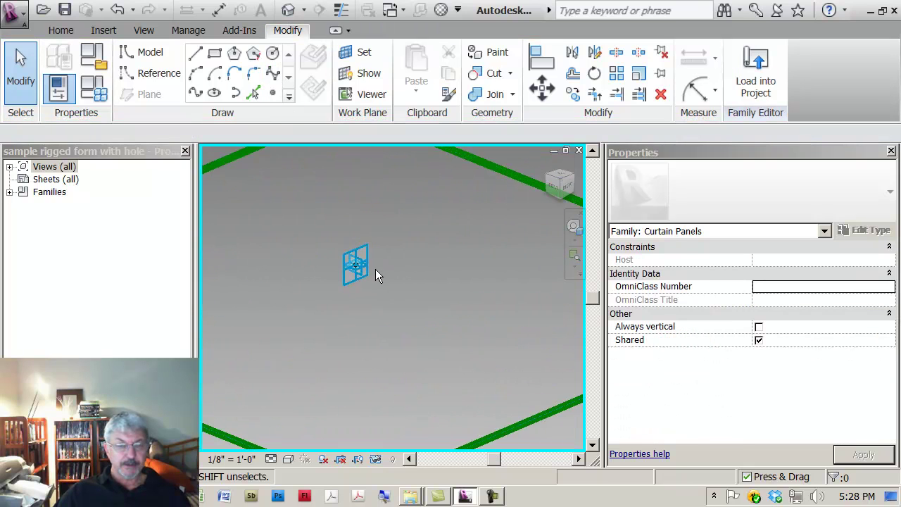
middle_click_drag(375, 269, 403, 306, "shift")
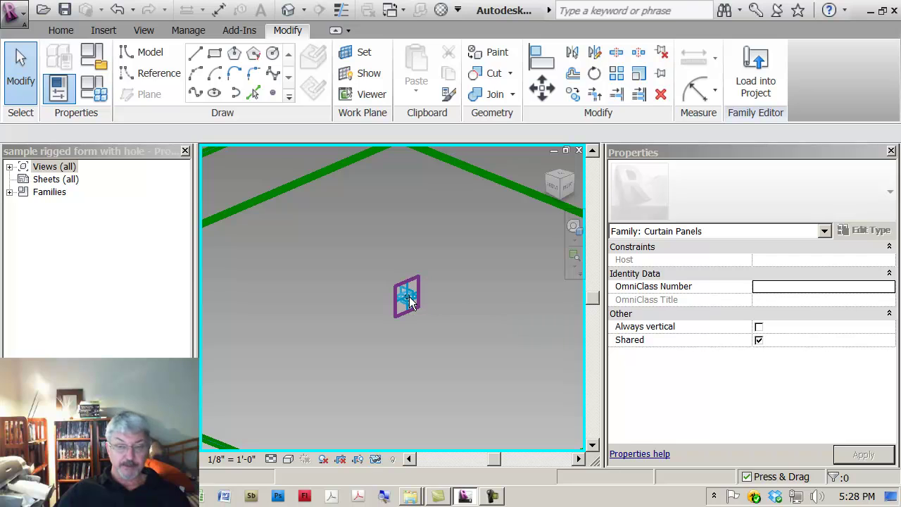
left_click(409, 296)
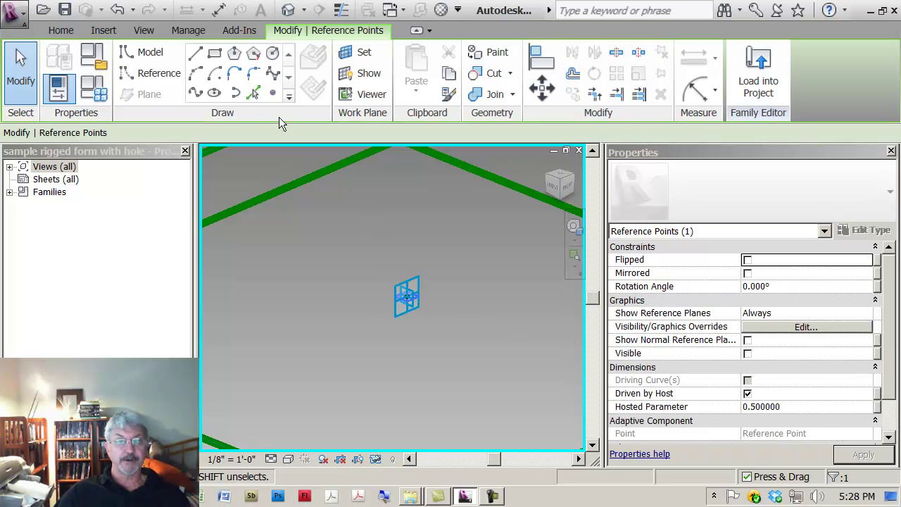
left_click(273, 53)
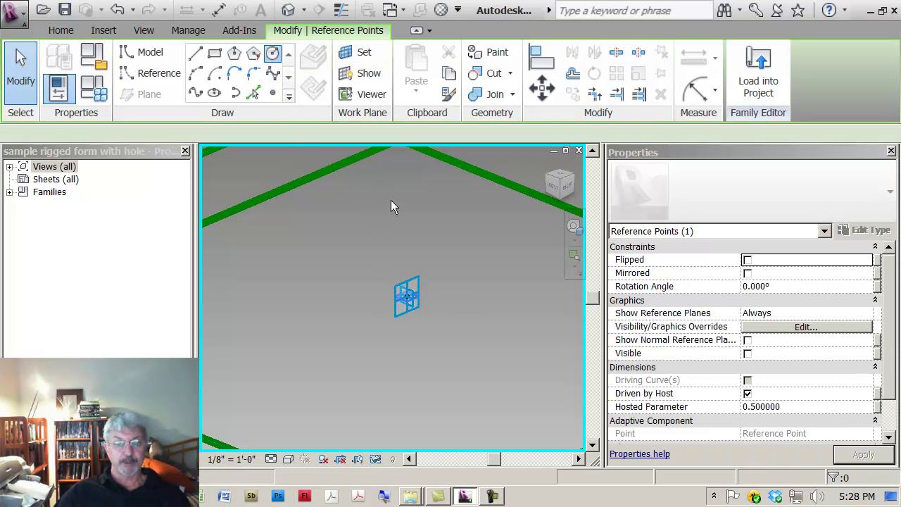
left_click(416, 302)
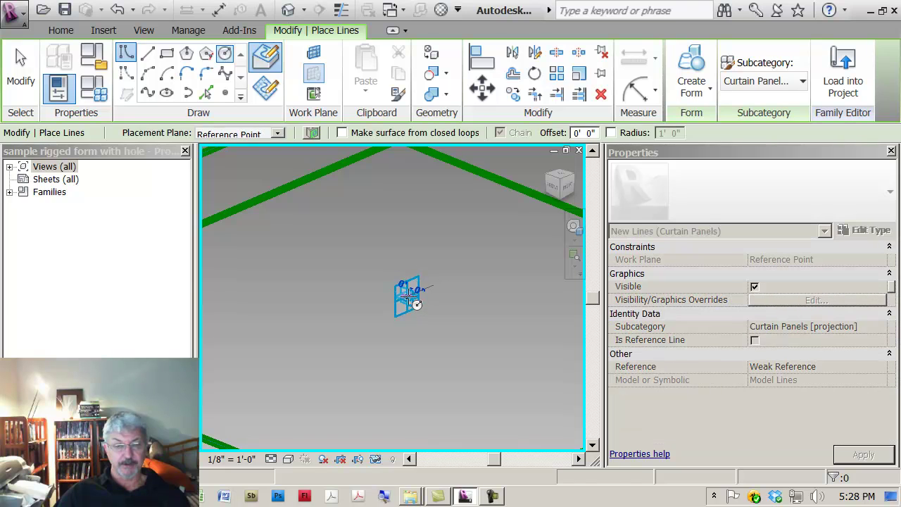
left_click(459, 308)
key("Escape")
key("Escape")
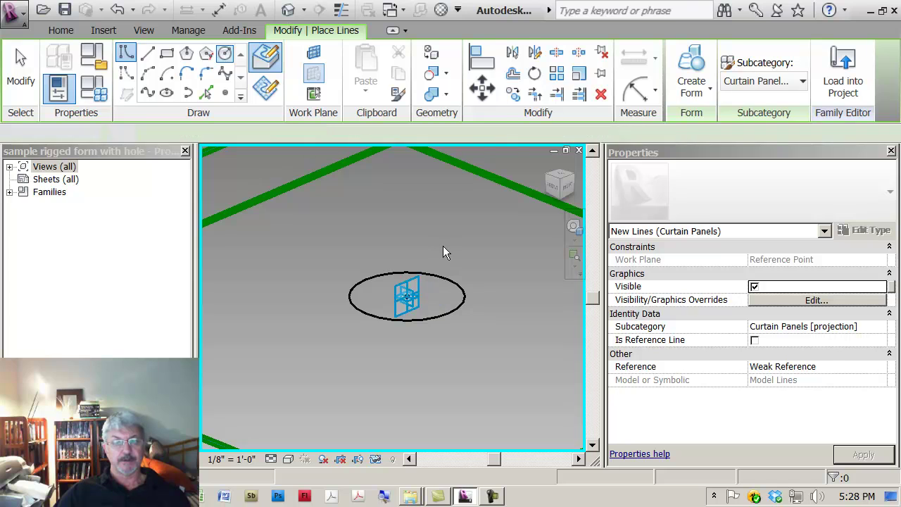
- Make the circle's radius dimension permanent and label it with the hole radius parameter
left_click(446, 277)
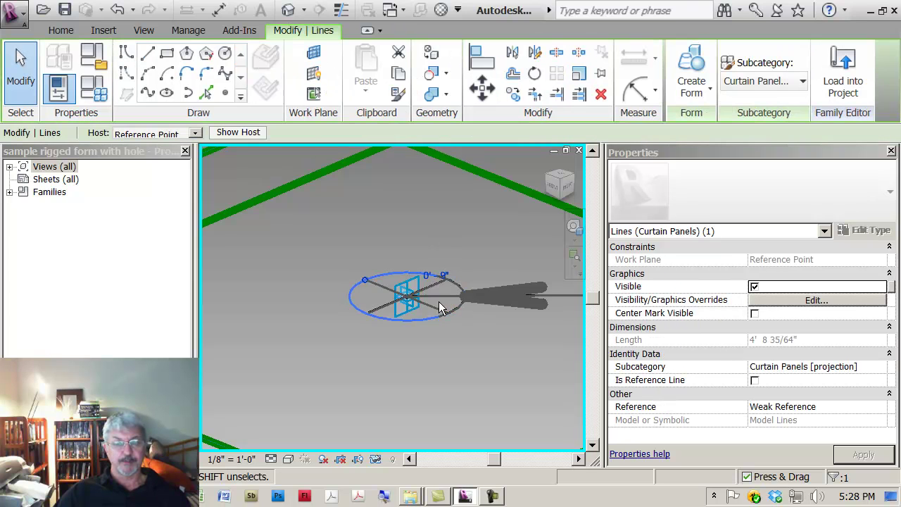
left_click(433, 272)
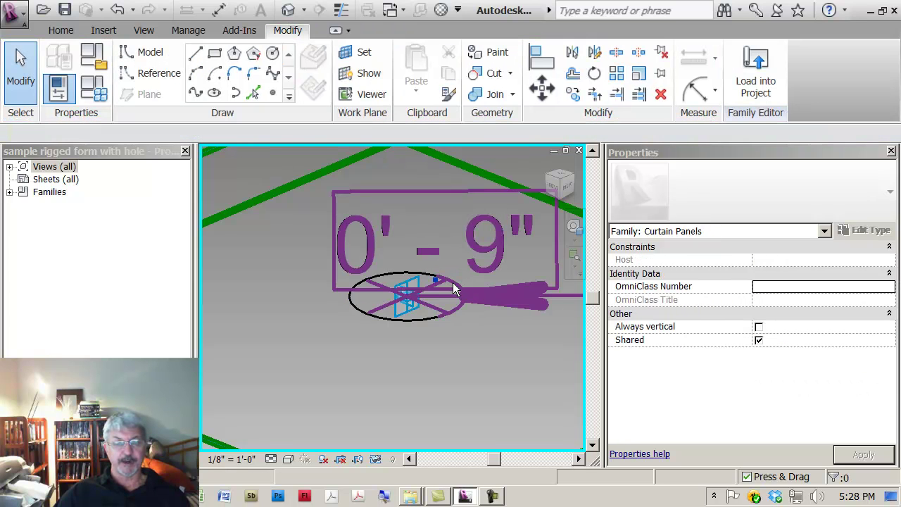
left_click(377, 135)
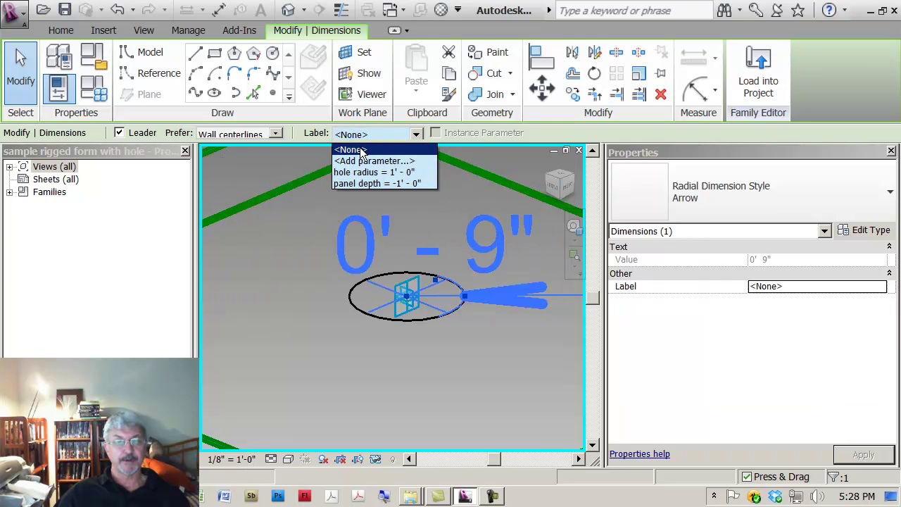
left_click(353, 171)
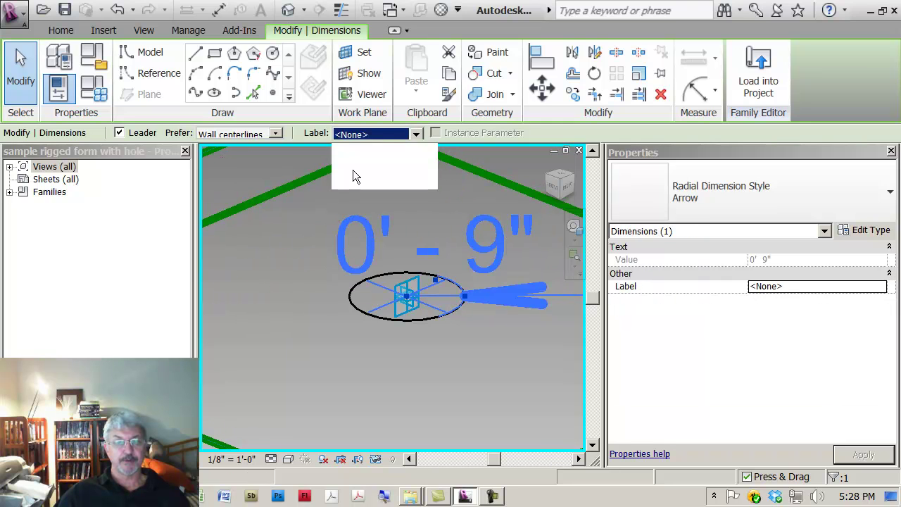
left_click(342, 339)
- Set the hole reference point's Hosted Parameter to 0.7 and apply it
scroll(343, 342, "down", 3)
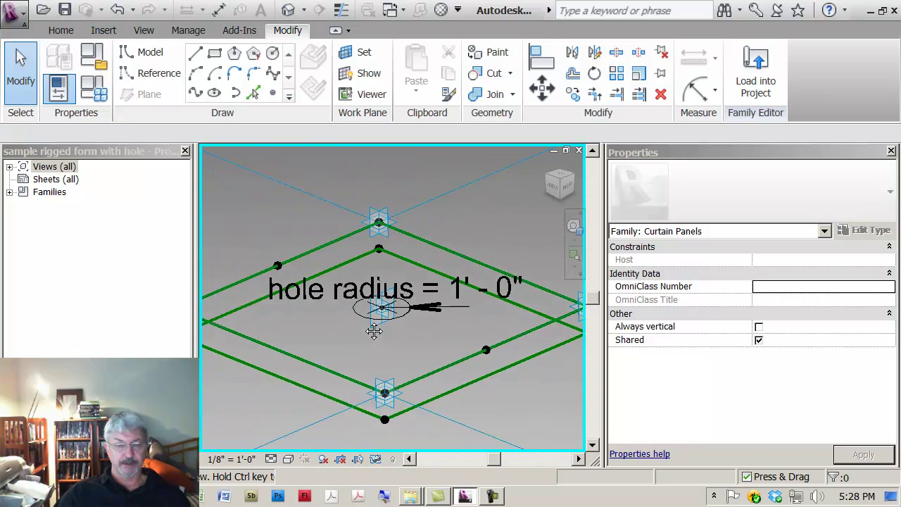
scroll(380, 325, "down", 2)
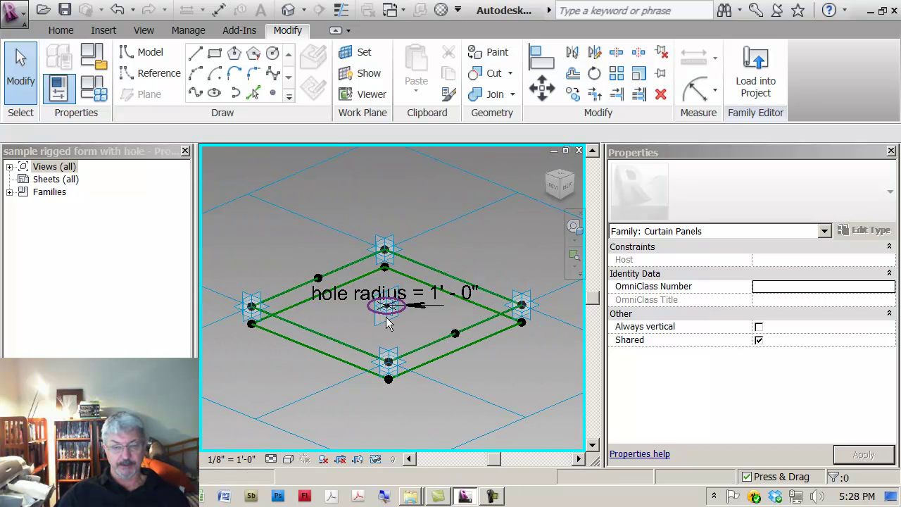
left_click(521, 352)
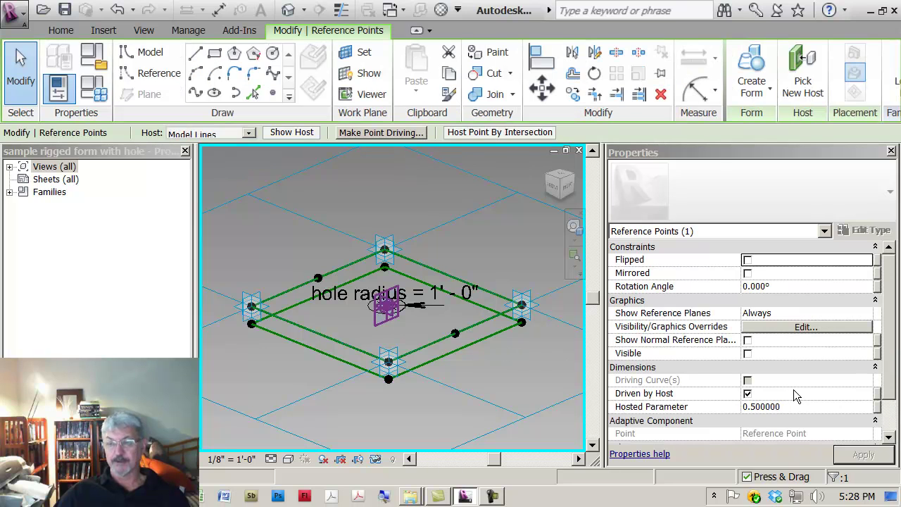
left_click(794, 407)
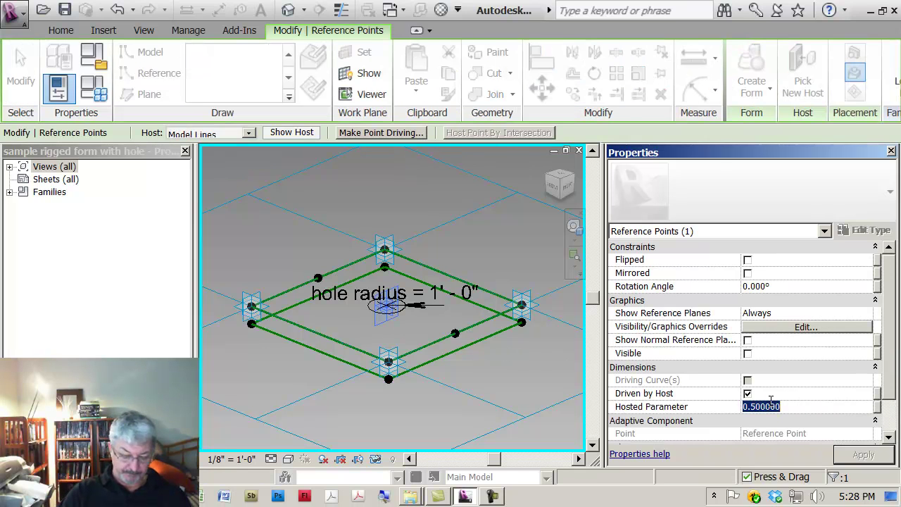
type(".7")
key("Return")
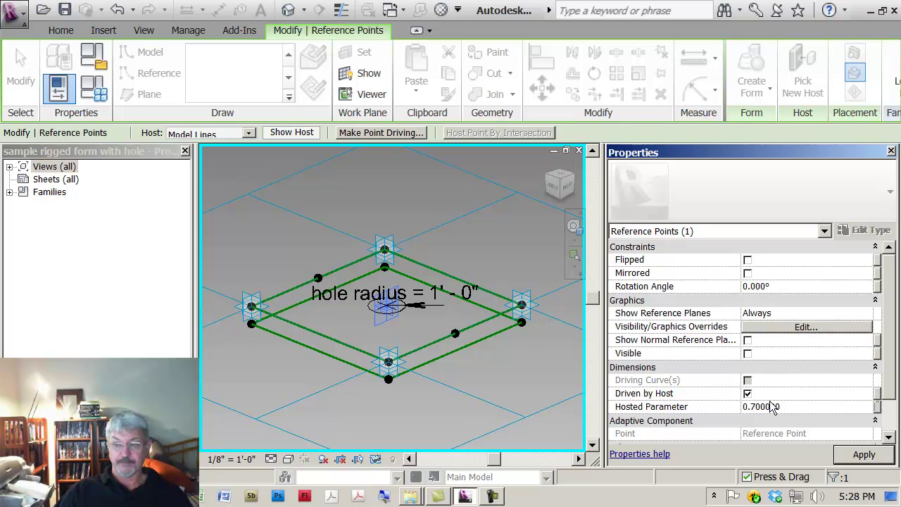
left_click(870, 458)
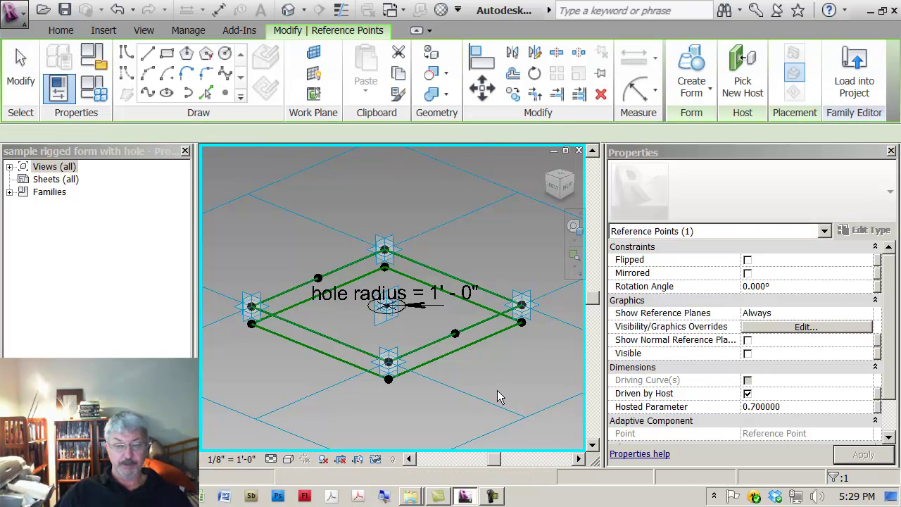
key("Escape")
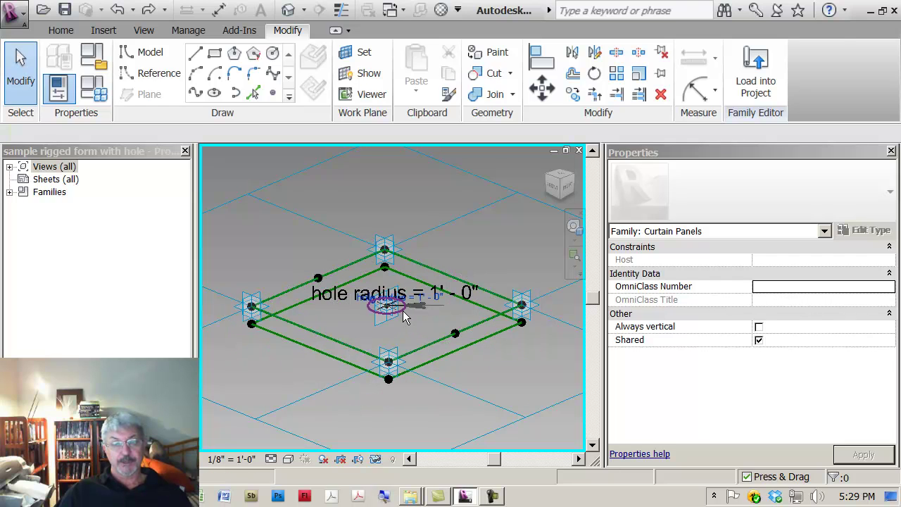
- Create a solid cylinder form from the 1' 0" hole-radius circle
left_click(403, 314)
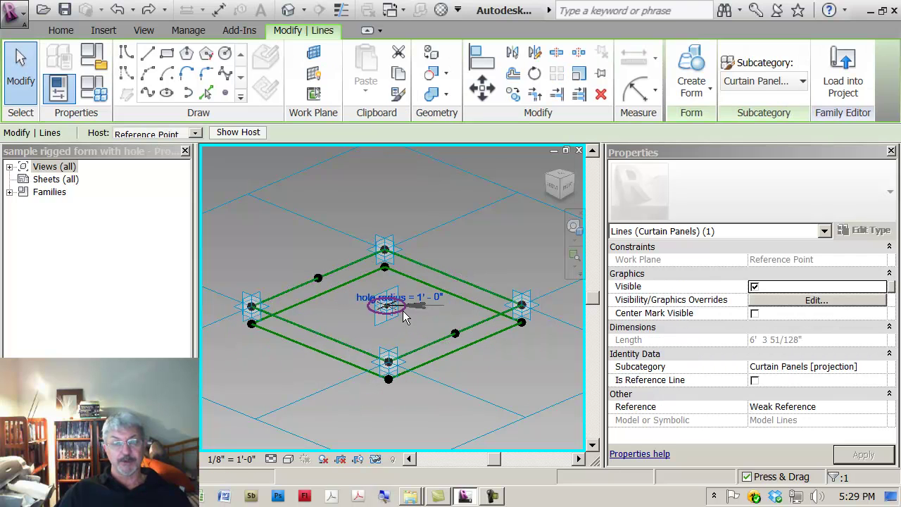
left_click(700, 94)
left_click(711, 159)
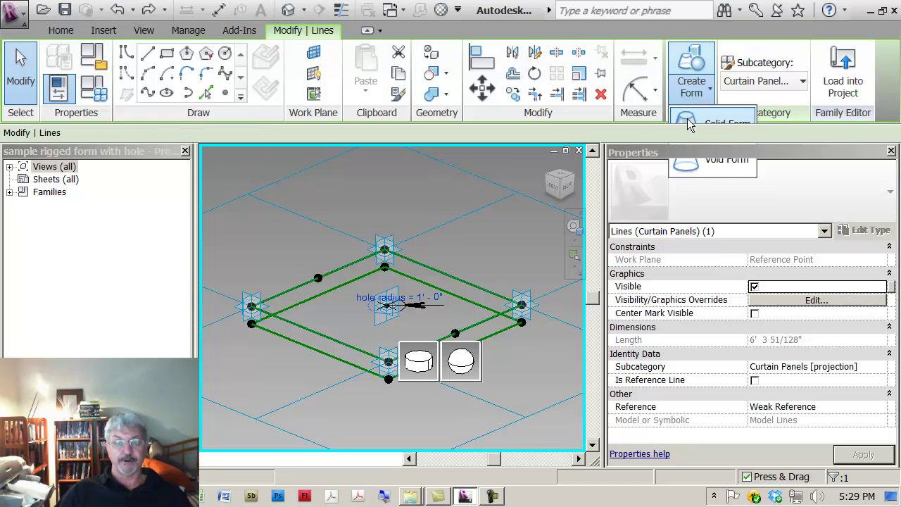
left_click(421, 363)
left_click(451, 251)
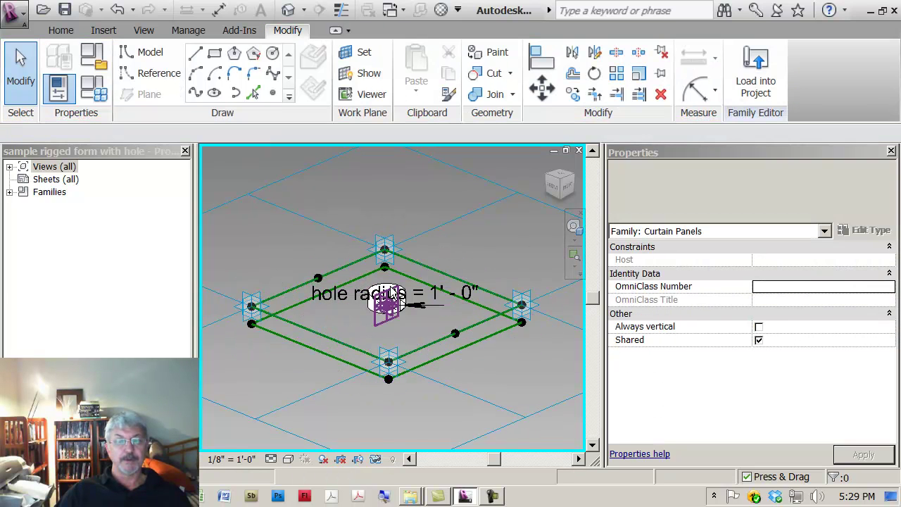
scroll(360, 342, "up", 2)
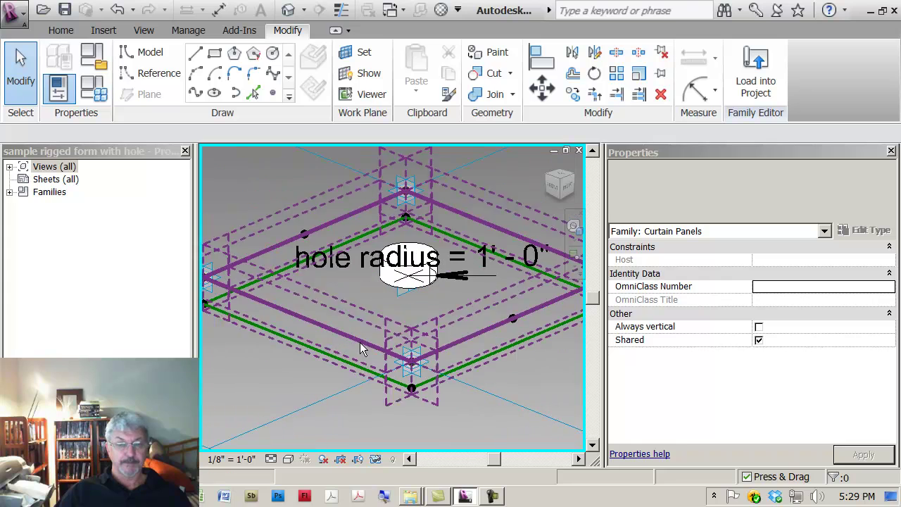
- Stretch the cylinder downward and raise its top face so it passes through the panel
left_click(429, 287)
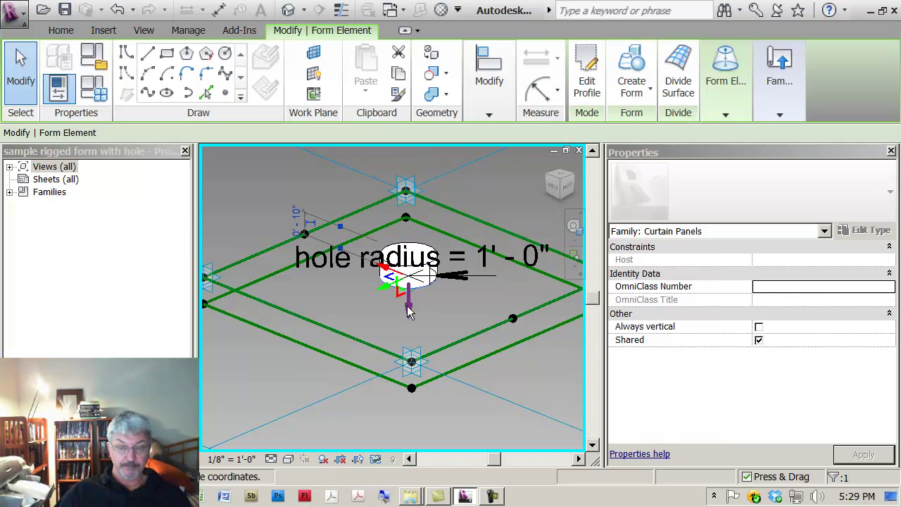
left_click_drag(409, 312, 410, 453)
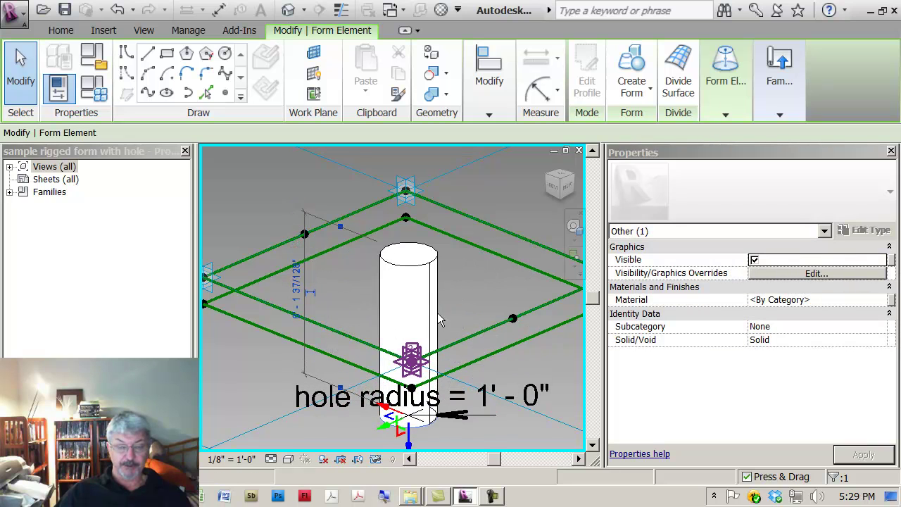
left_click(419, 255)
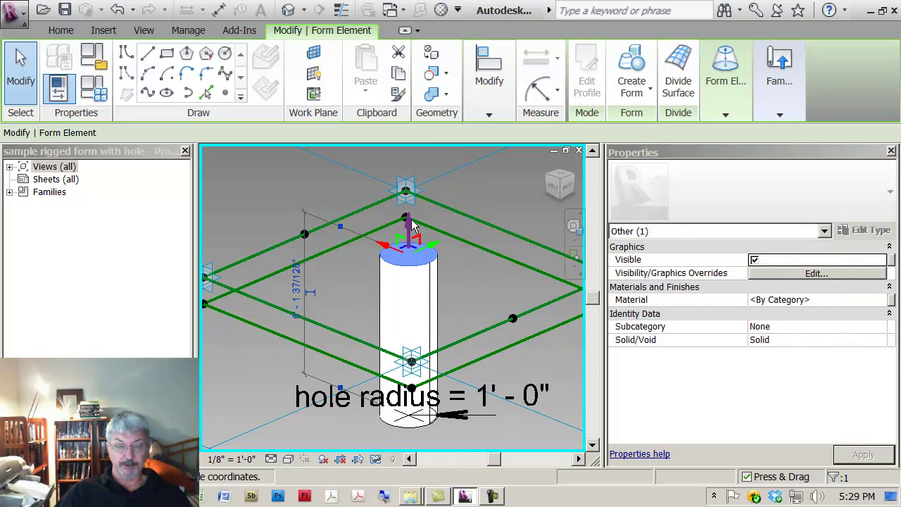
left_click_drag(414, 225, 414, 148)
left_click(468, 169)
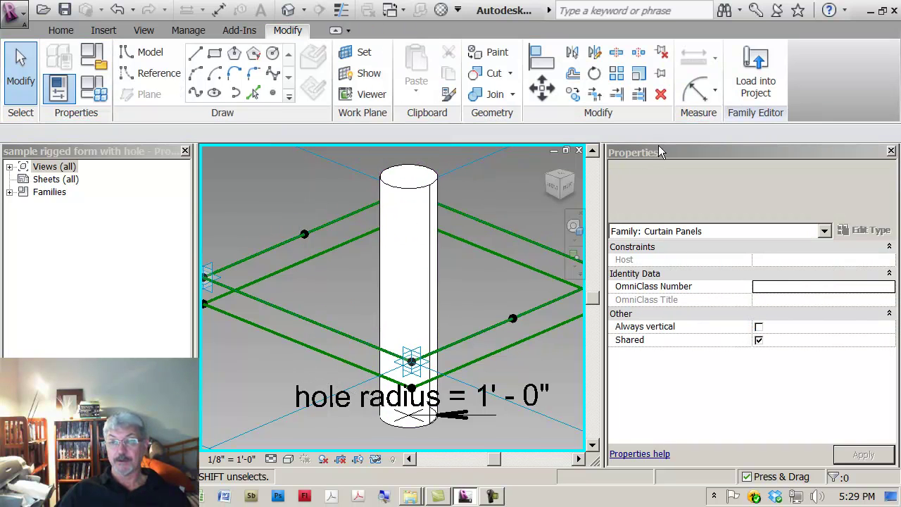
- Lock the cylinder's profiles from the Form Element options
left_click(413, 258)
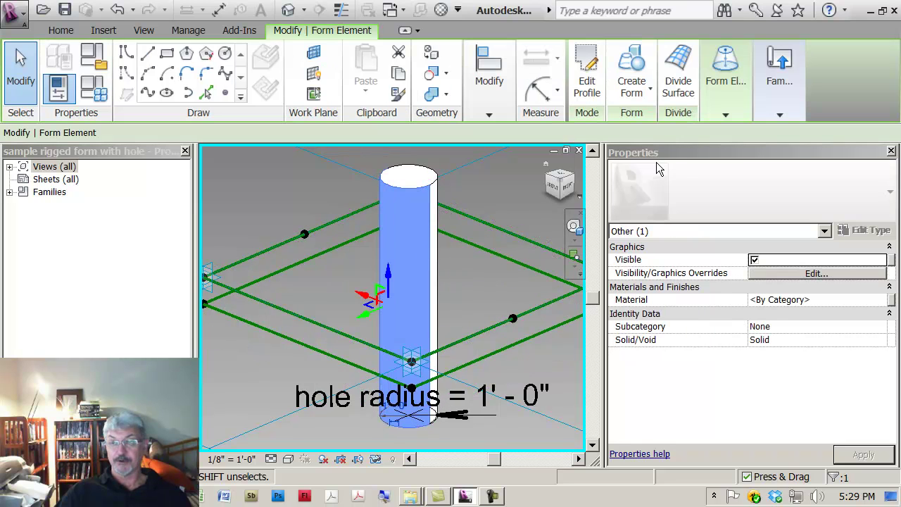
left_click(725, 115)
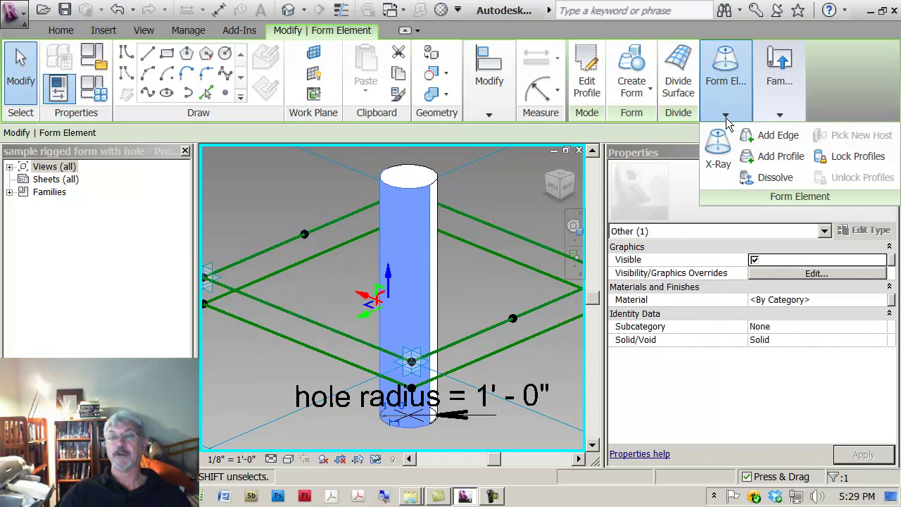
left_click(852, 159)
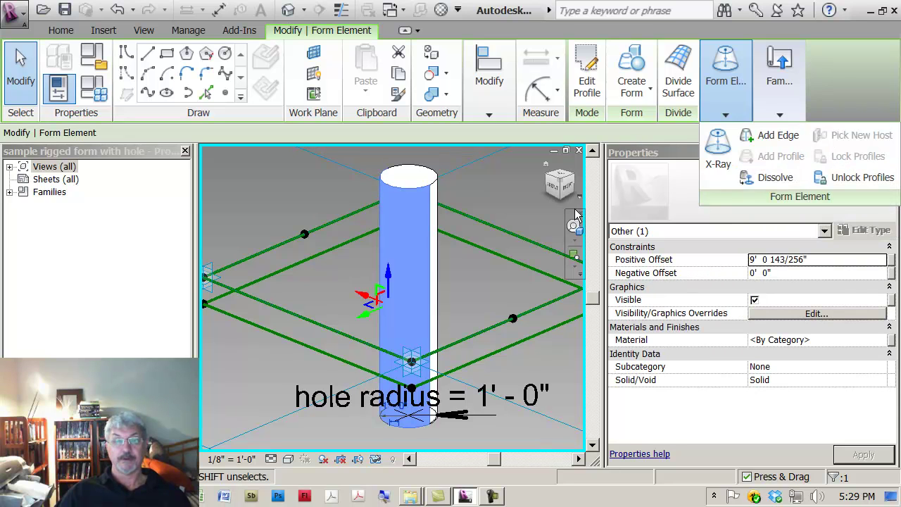
left_click(511, 199)
scroll(473, 272, "down", 3)
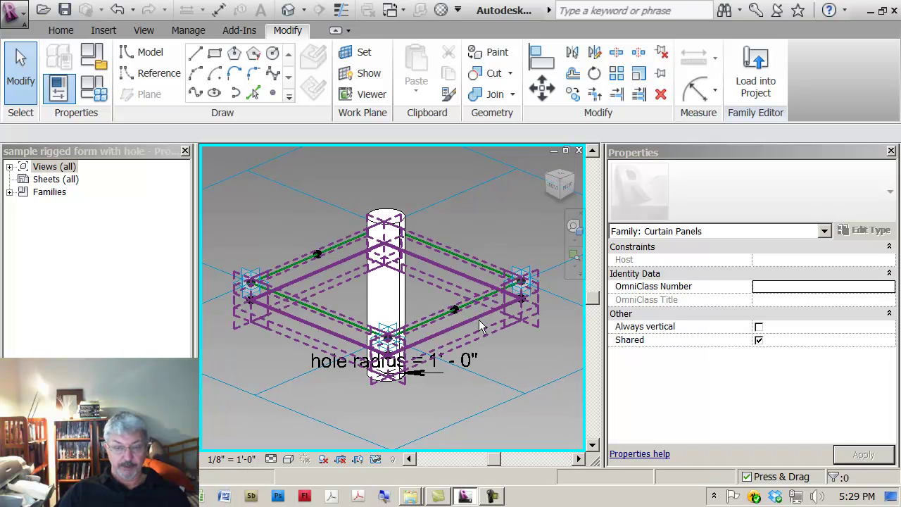
- Restore all temporarily hidden elements and set the edge reference point's hosted parameter to 0.1
left_click(375, 459)
left_click(446, 441)
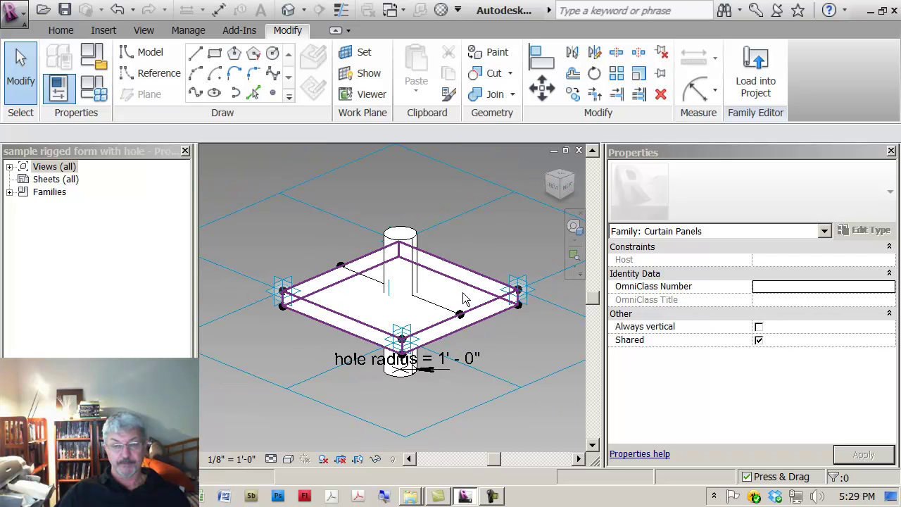
left_click(461, 315)
left_click(793, 406)
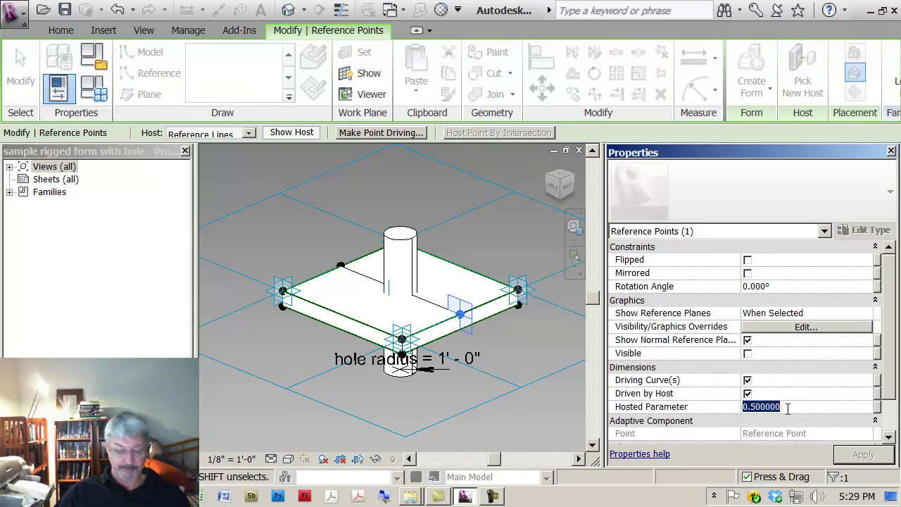
type(".1")
key("Return")
left_click(873, 456)
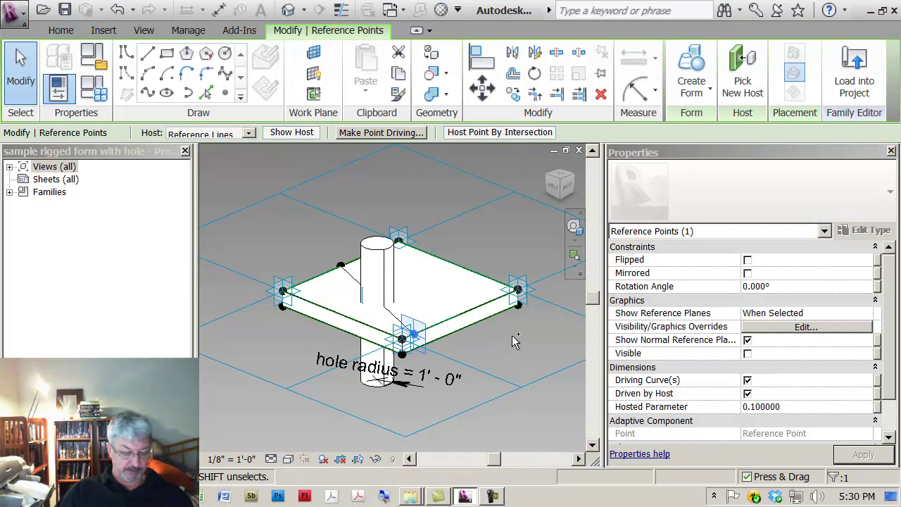
- Raise the left adaptive point to flex the panel, then undo to flatten it
left_click(512, 336)
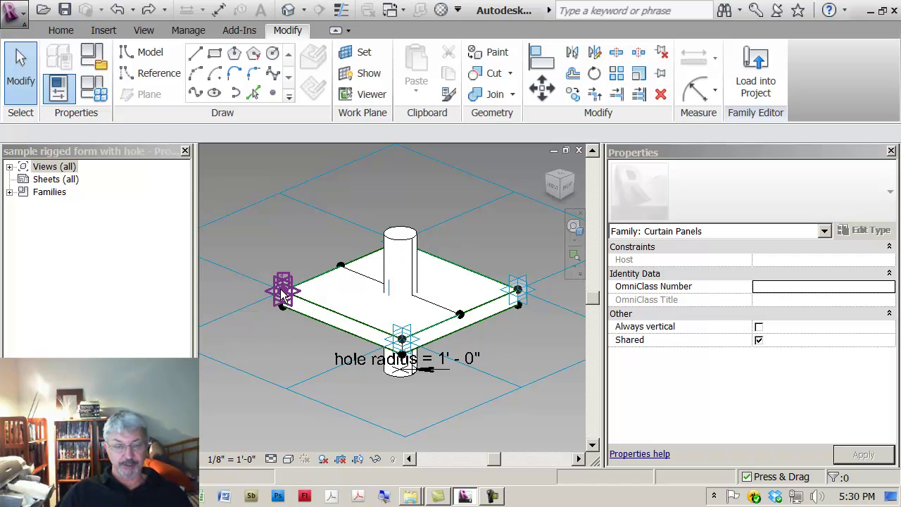
left_click_drag(279, 283, 283, 213)
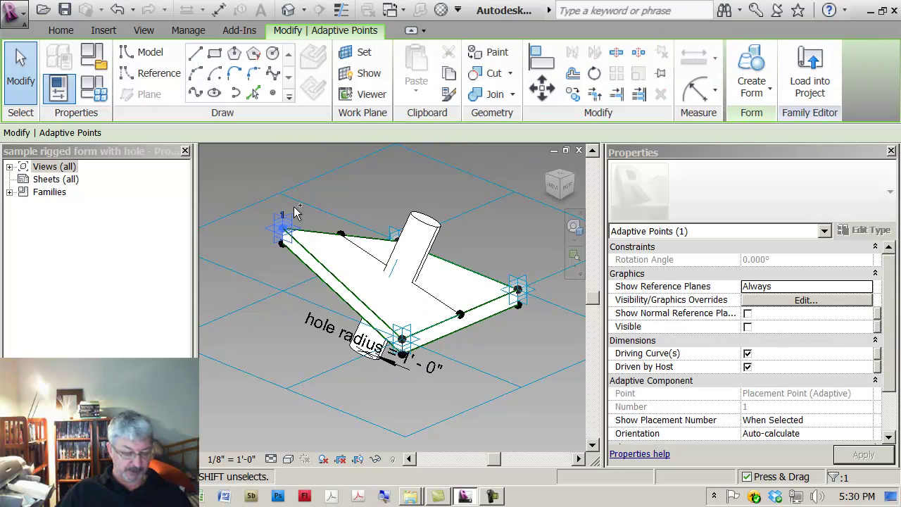
key("ctrl+z")
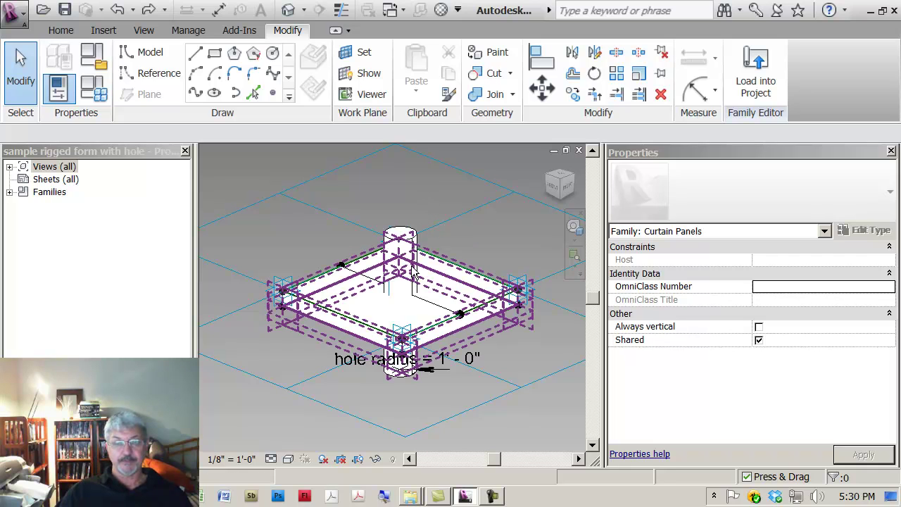
- Change the cylinder from Solid to Void so it cuts a 1' 0" radius hole through the panel centre
left_click(399, 302)
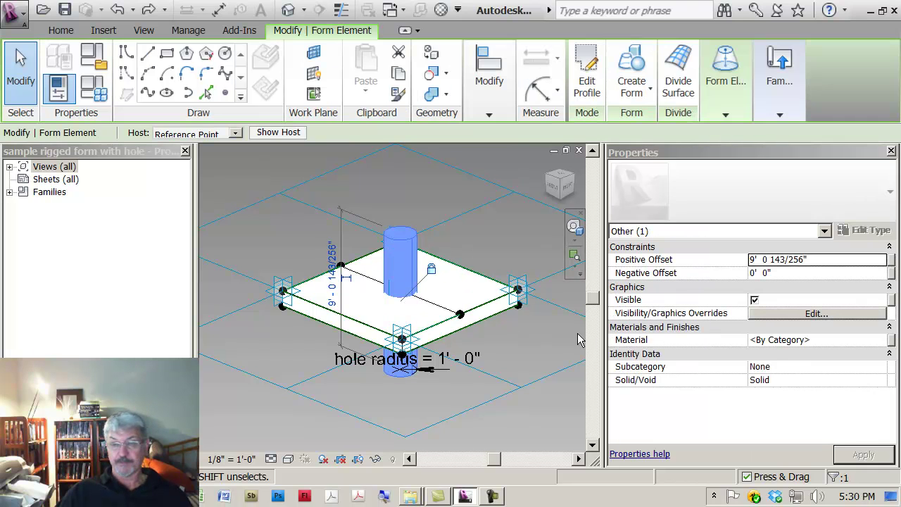
left_click(793, 380)
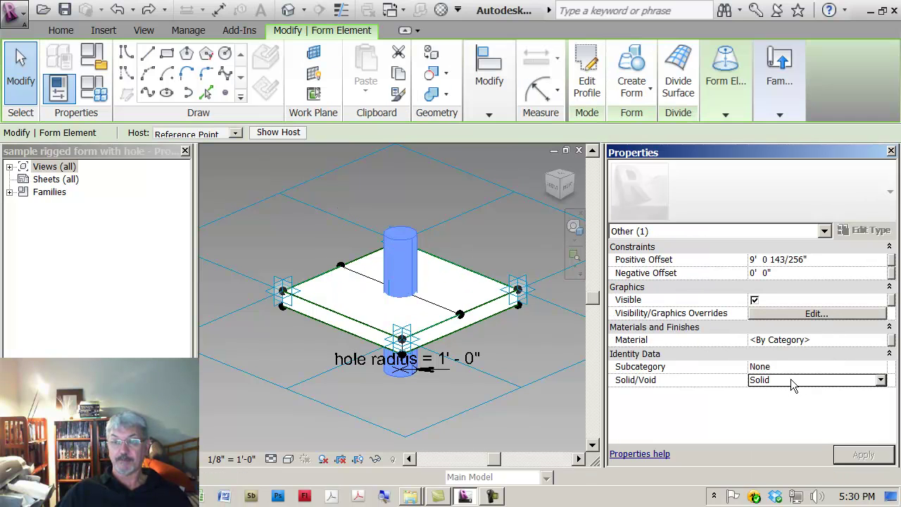
left_click(881, 381)
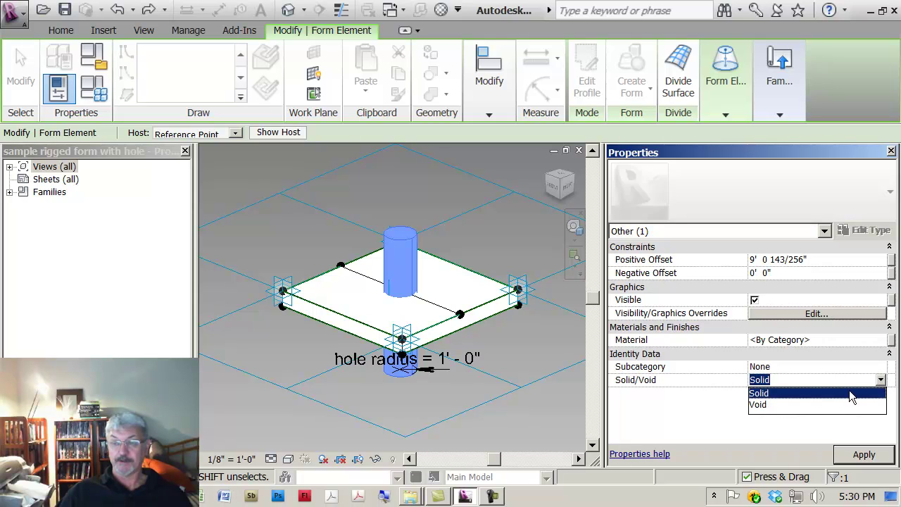
left_click(765, 406)
left_click(864, 454)
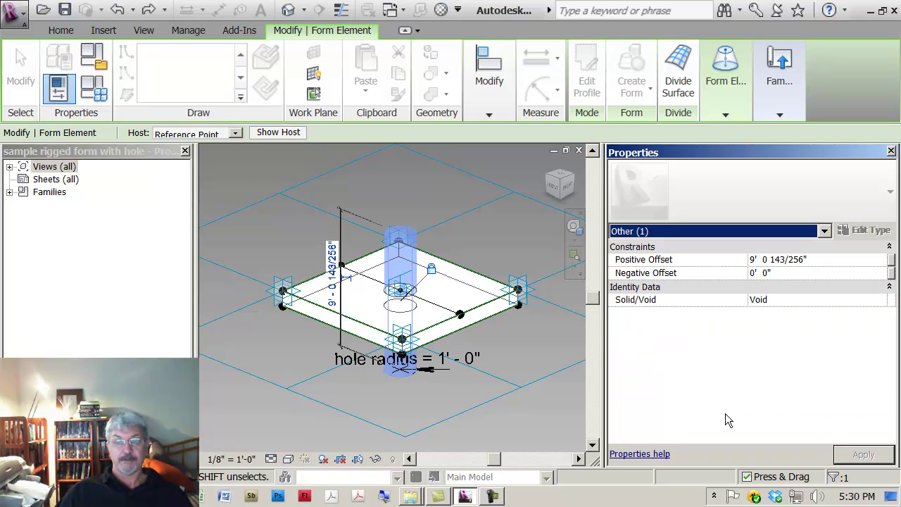
left_click(415, 218)
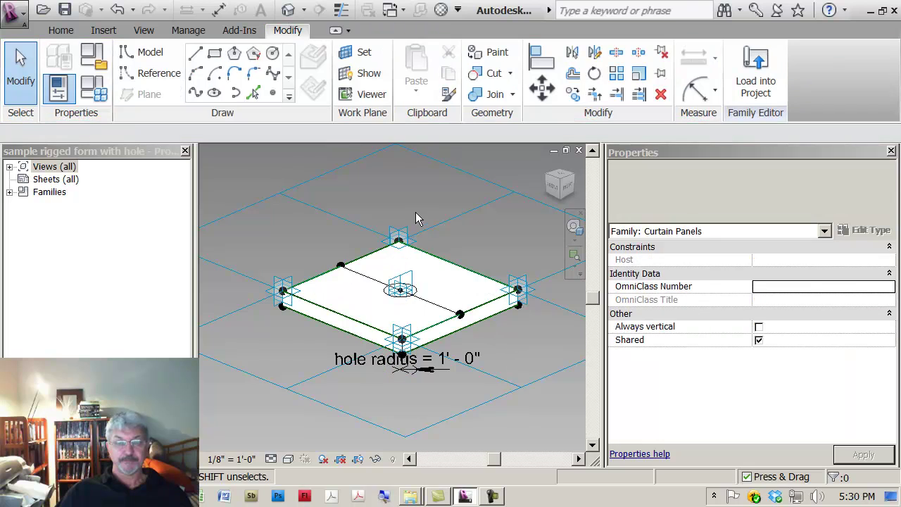
scroll(419, 197, "up", 3)
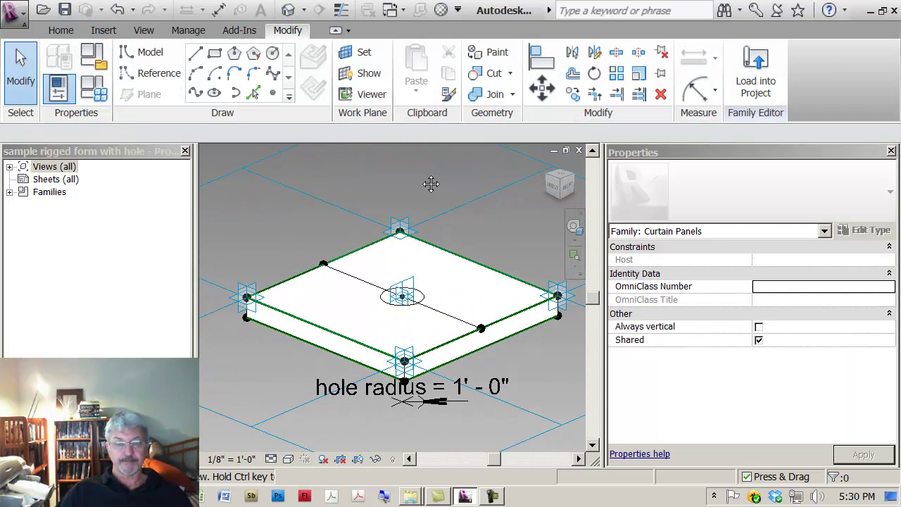
- Load the holed panel into the Sample building mass form project, overwriting the existing version and its parameter values
left_click(758, 83)
left_click(367, 249)
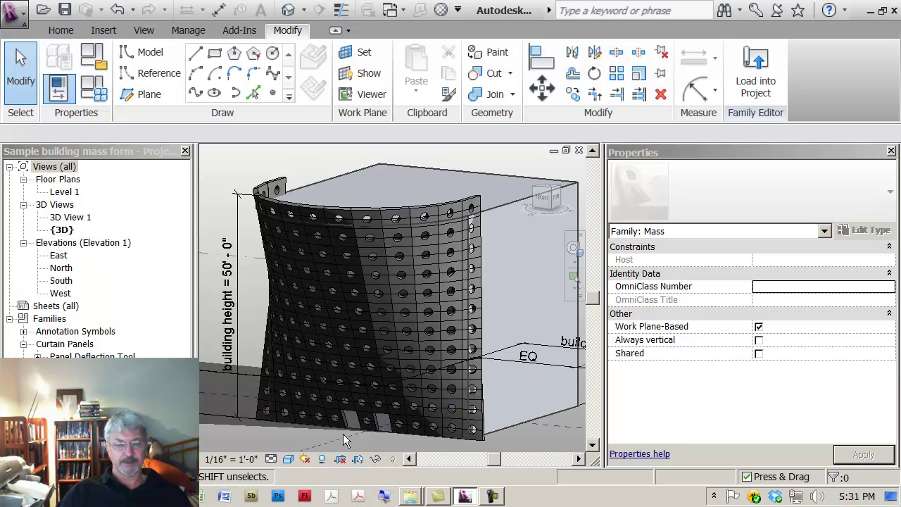
scroll(348, 434, "up", 8)
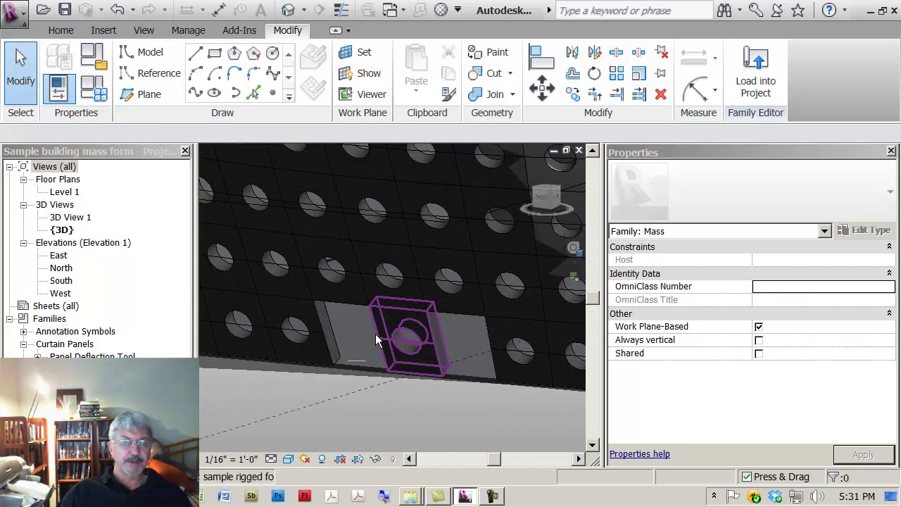
scroll(366, 338, "up", 3)
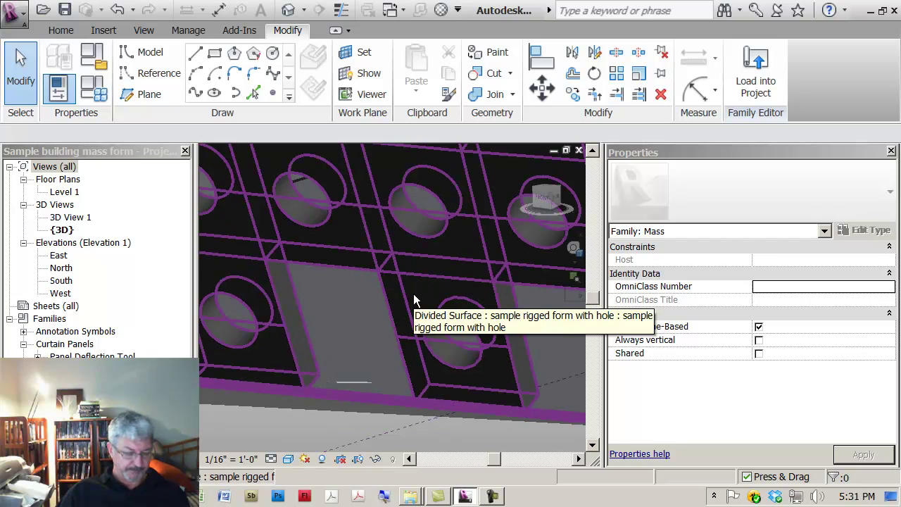
key("Tab")
key("Tab")
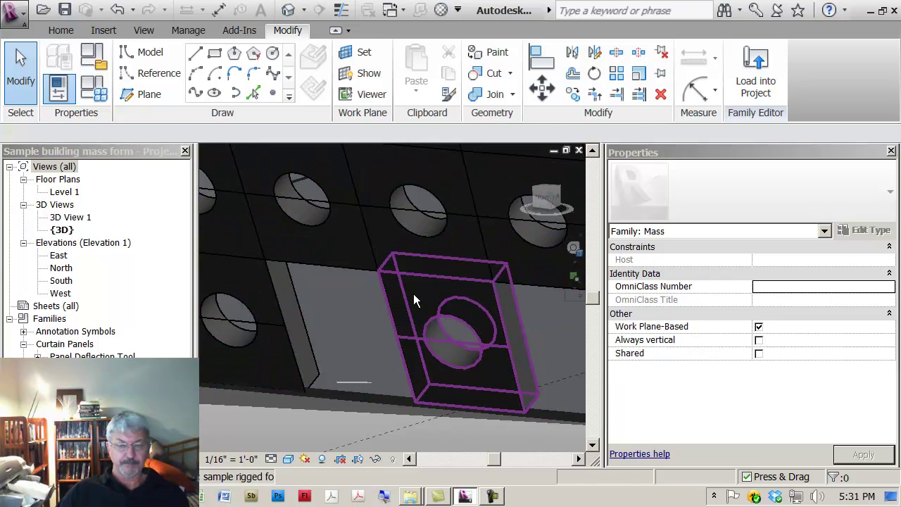
left_click(413, 294)
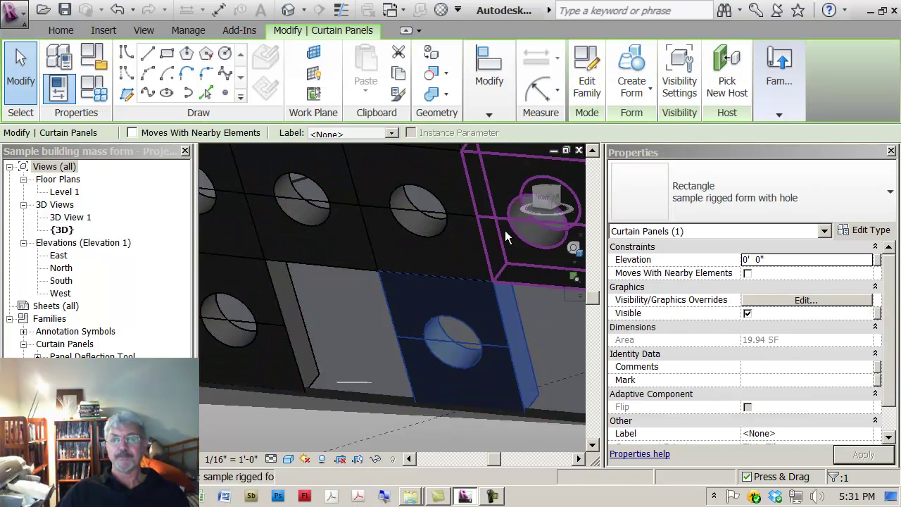
left_click(587, 93)
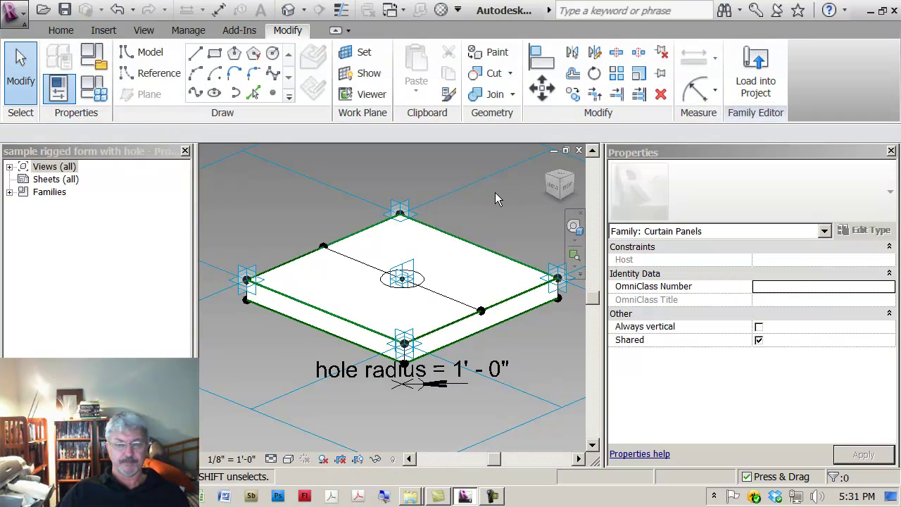
left_click(756, 88)
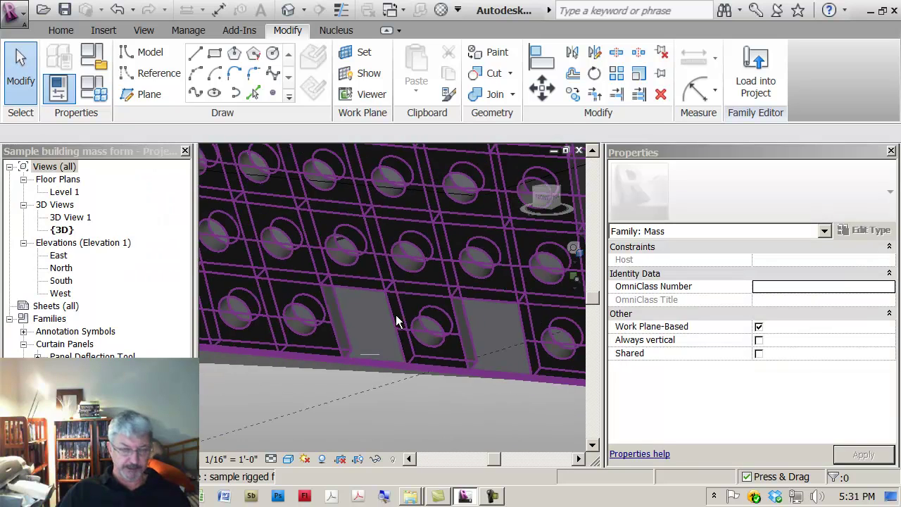
scroll(392, 322, "down", 10)
mouse_move(373, 356)
middle_mouse_down()
mouse_move(343, 386)
mouse_move(366, 361)
middle_mouse_up()
scroll(345, 377, "down", 2)
scroll(369, 297, "up", 5)
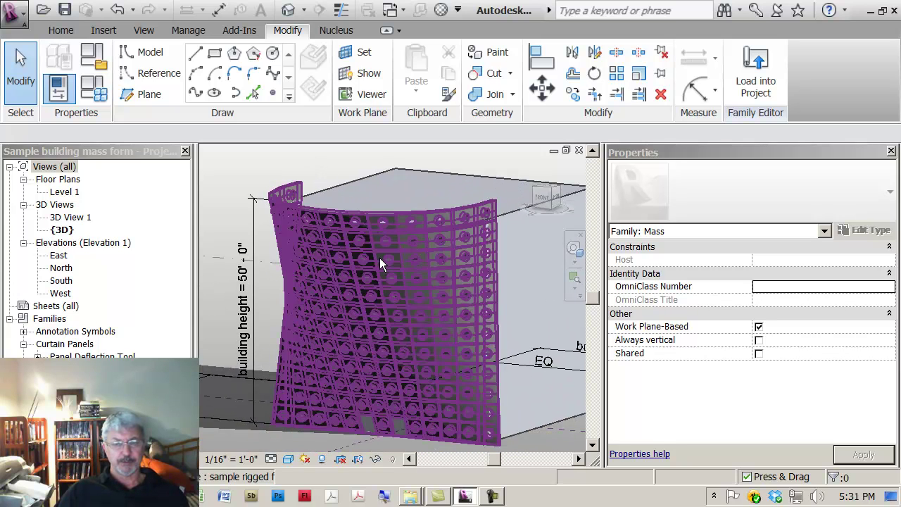
- Set the facade divided surface's Border Tile to Partial
left_click(442, 256)
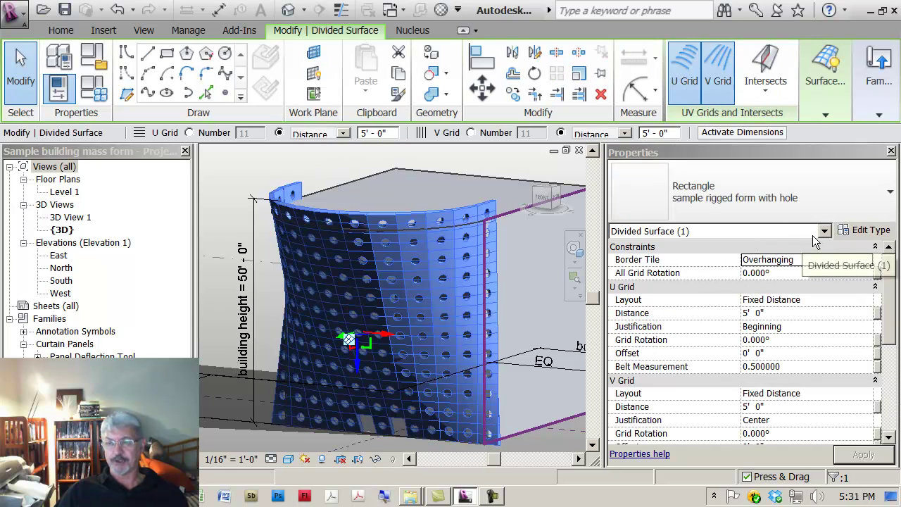
left_click(812, 259)
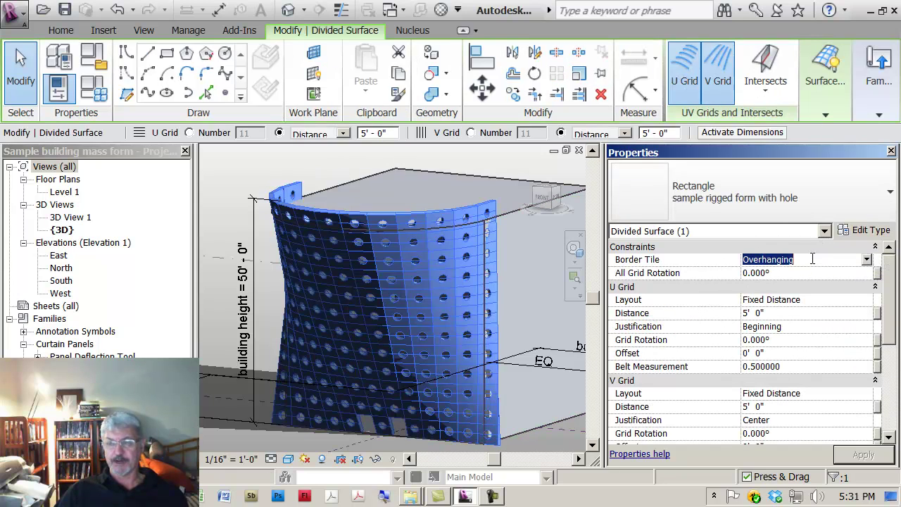
left_click(867, 260)
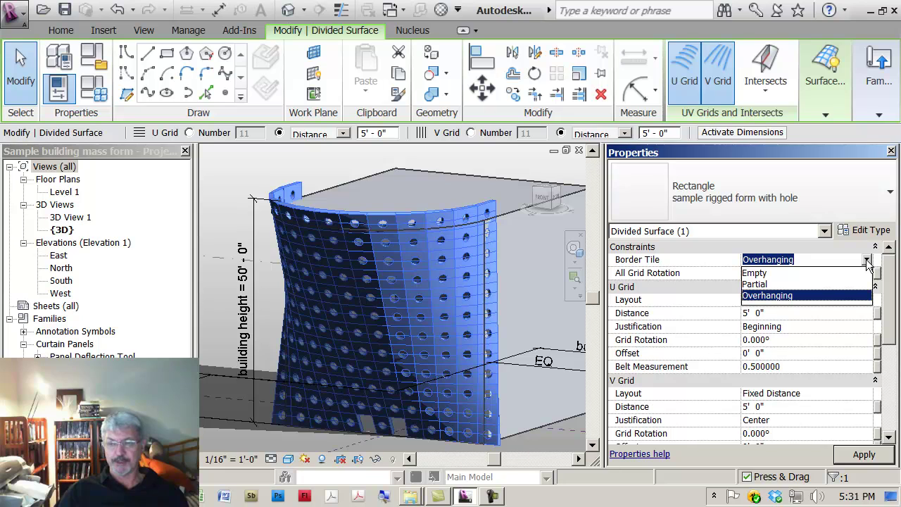
left_click(770, 285)
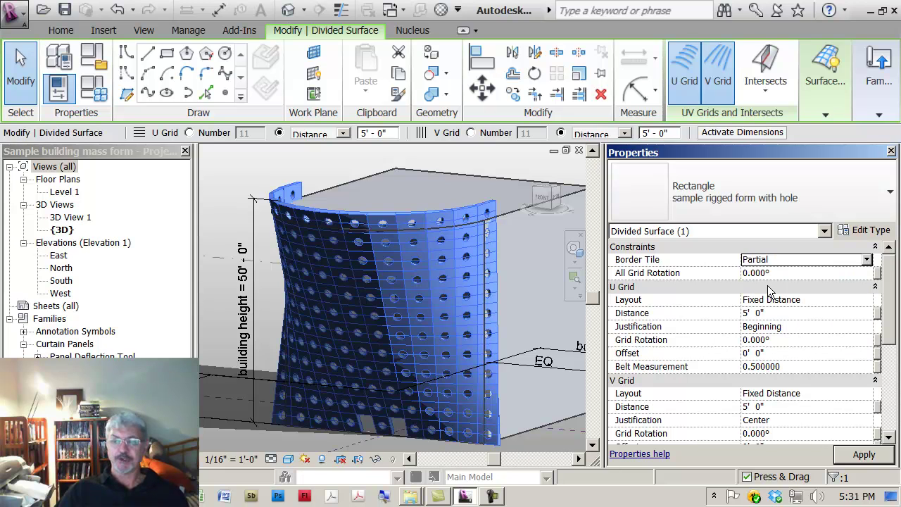
left_click(860, 455)
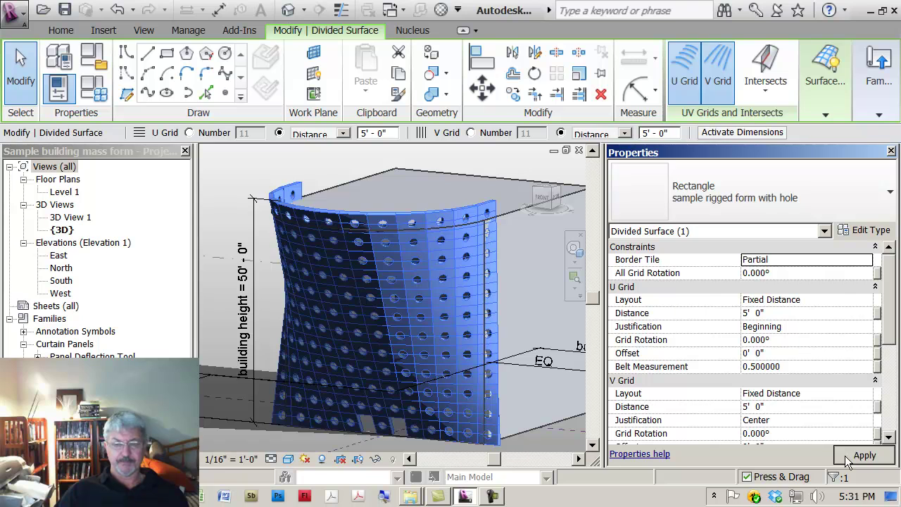
- Switch the Border Tile to Empty and inspect the curved facade's holed panels on the 5' 0" grid
left_click(493, 258)
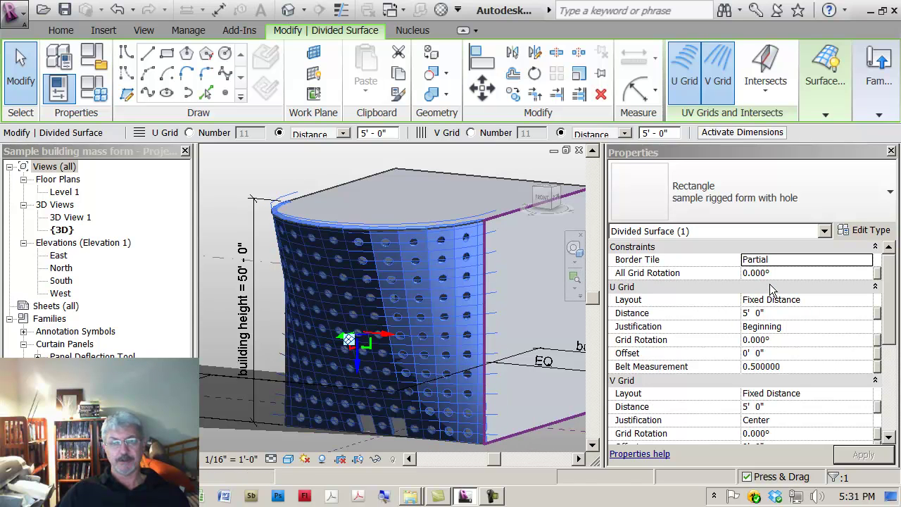
left_click(870, 261)
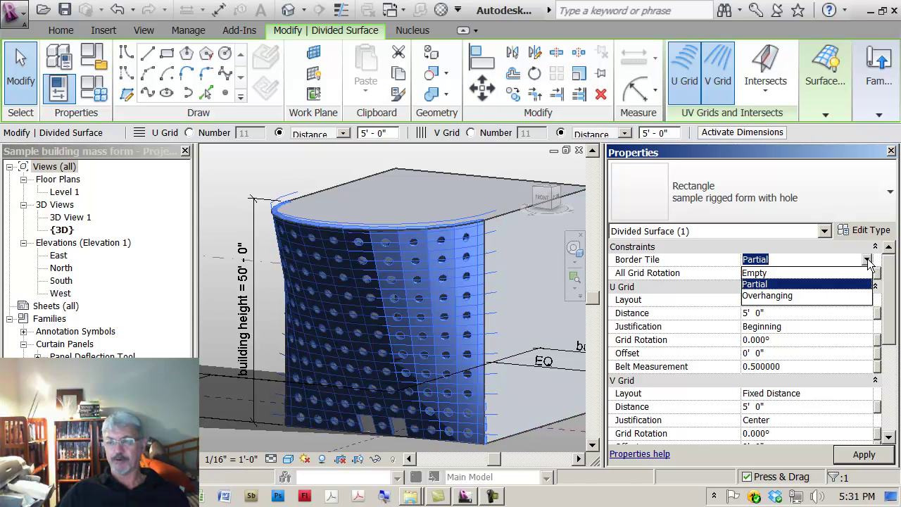
left_click(762, 273)
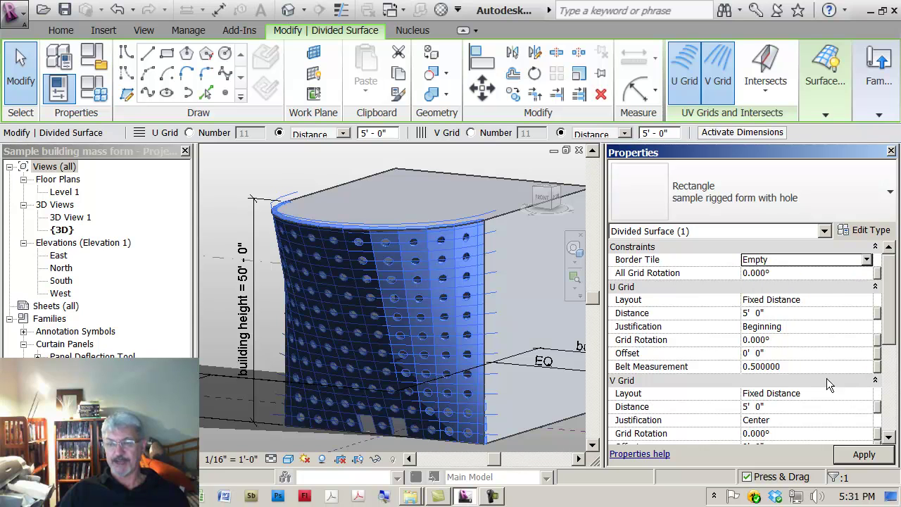
left_click(871, 455)
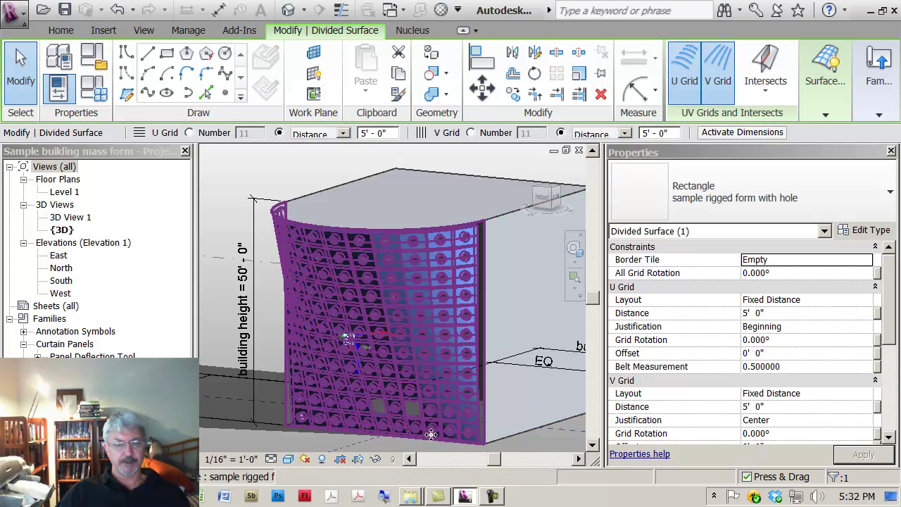
scroll(371, 394, "up", 8)
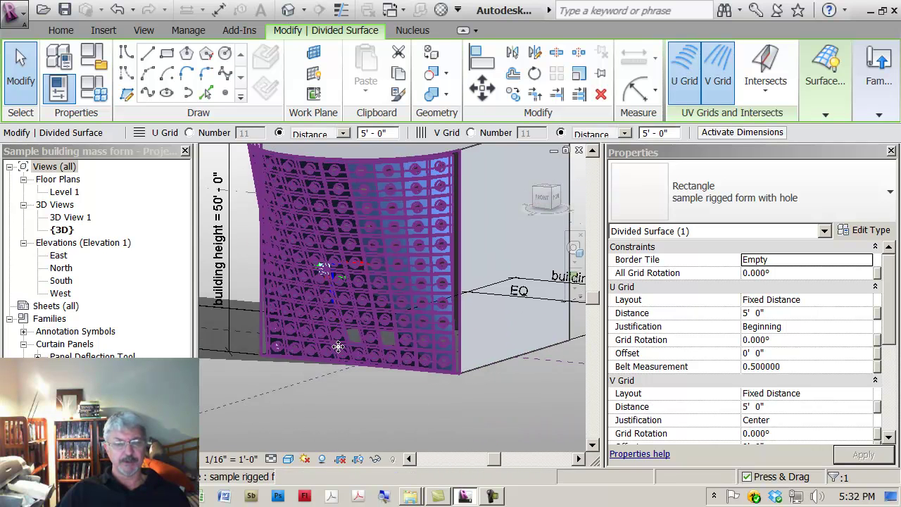
scroll(328, 336, "up", 2)
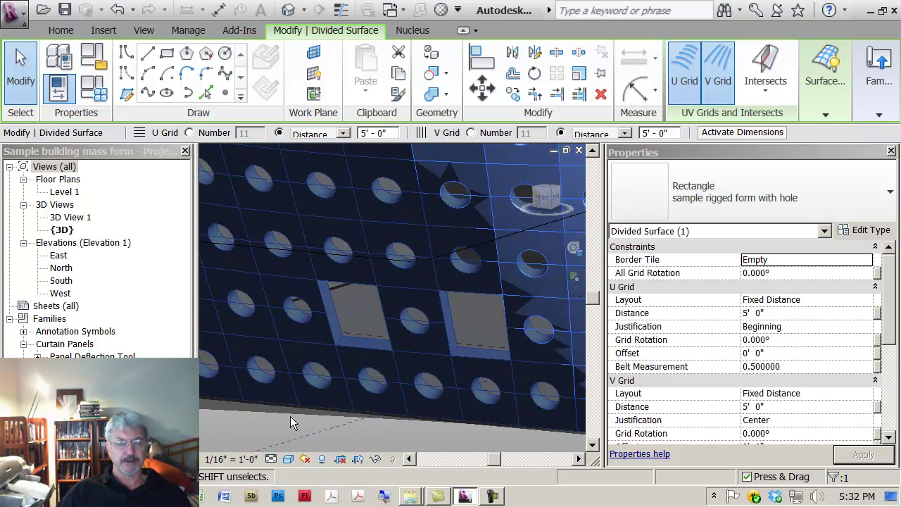
scroll(290, 414, "down", 10)
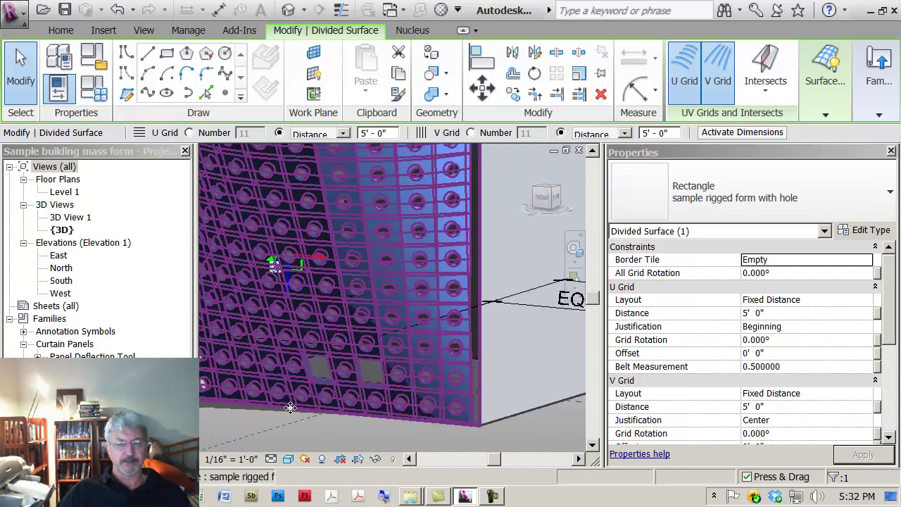
scroll(297, 402, "down", 3)
middle_click_drag(297, 402, 310, 337, "shift")
left_click(270, 316)
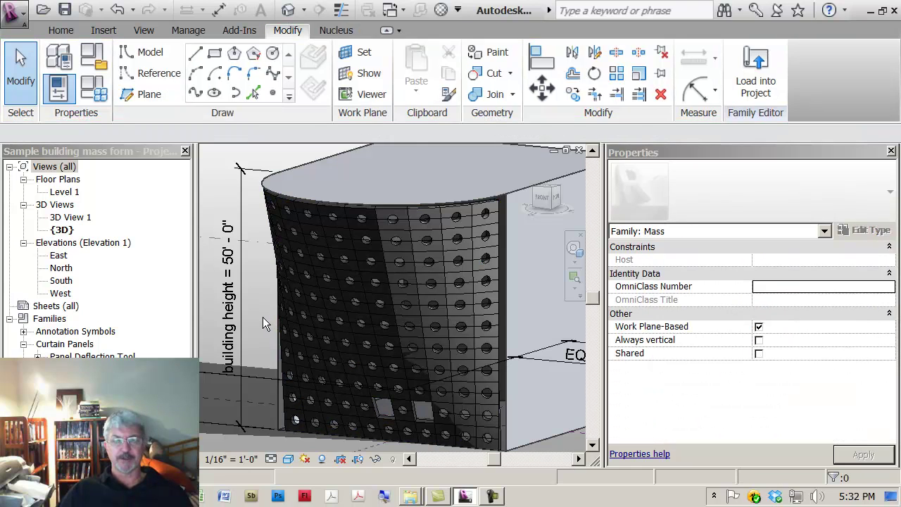